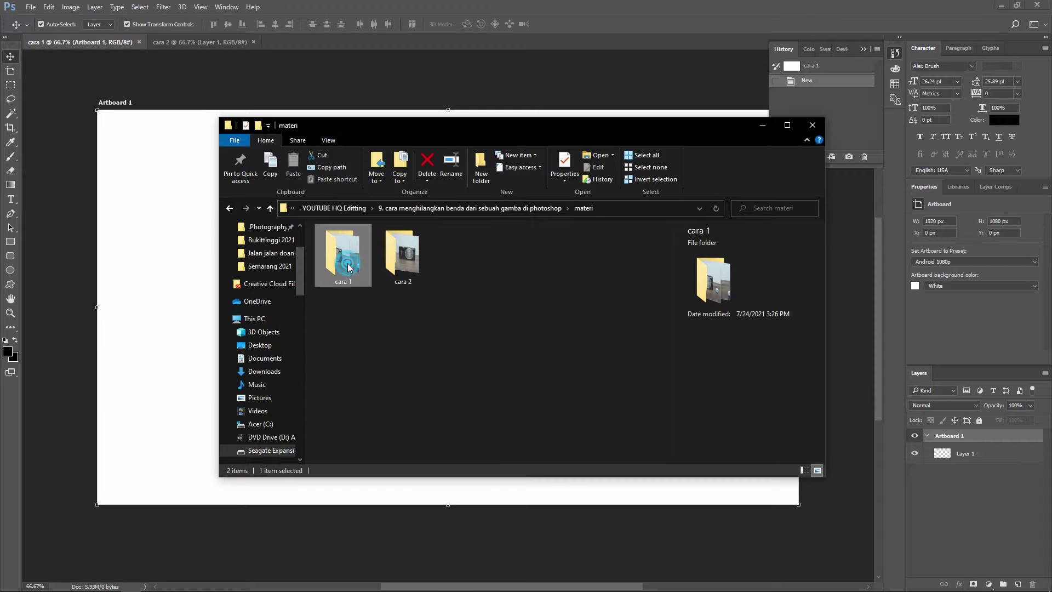
Open the cara 1 folder and drag DSC_1175 and DSC_1176 onto the Photoshop canvas
double_click(348, 267)
left_click(363, 271)
left_click(423, 376)
mouse_move(310, 324)
left_mouse_down()
mouse_move(383, 265)
mouse_move(156, 242)
left_mouse_up()
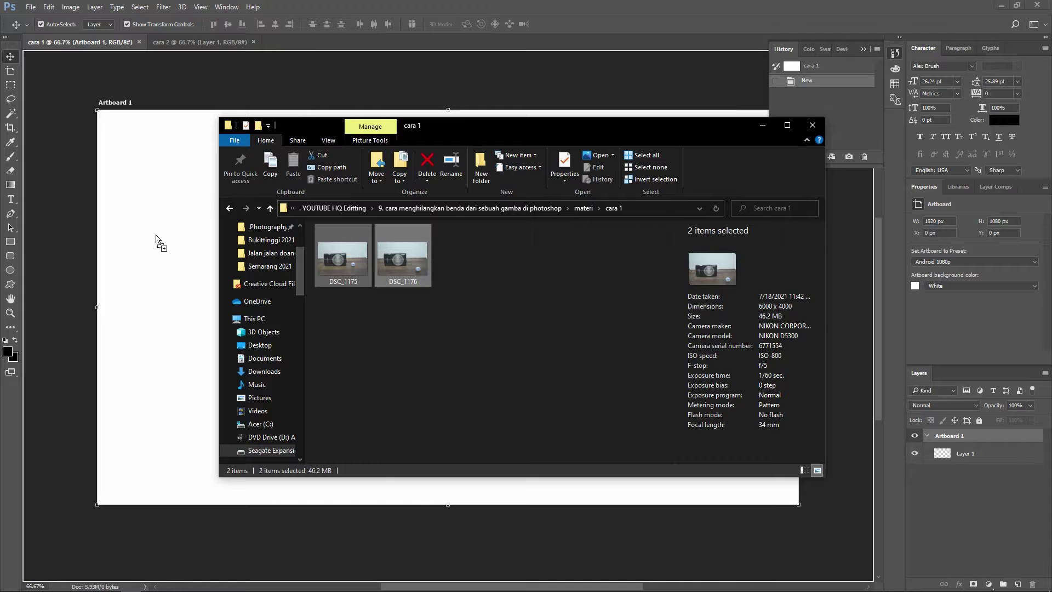
left_click_drag(160, 243, 156, 228)
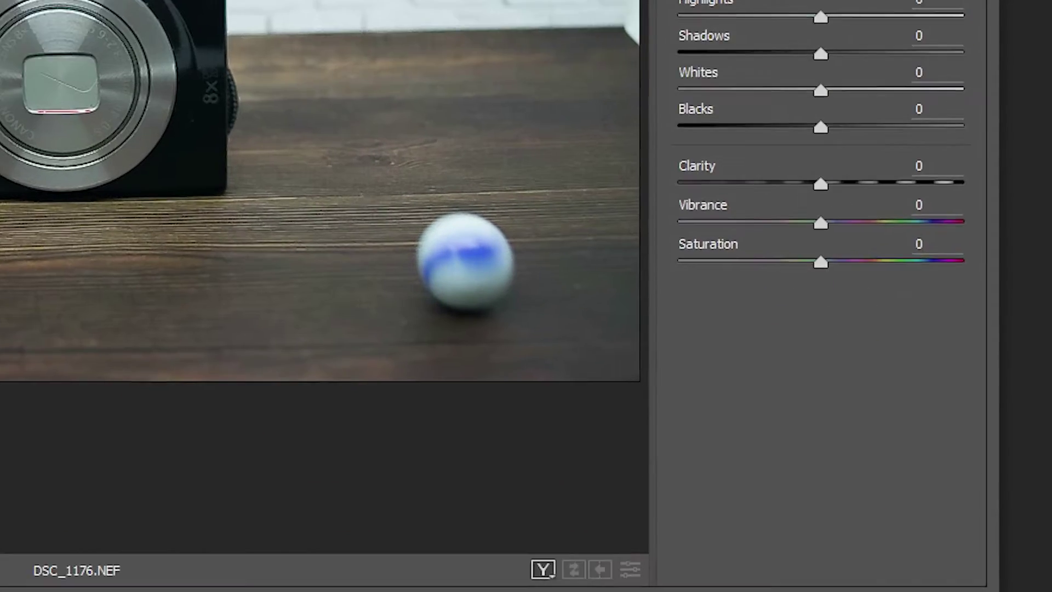
Accept default Camera Raw settings for DSC_1176 and DSC_1175, committing DSC_1176's placement
left_click(780, 479)
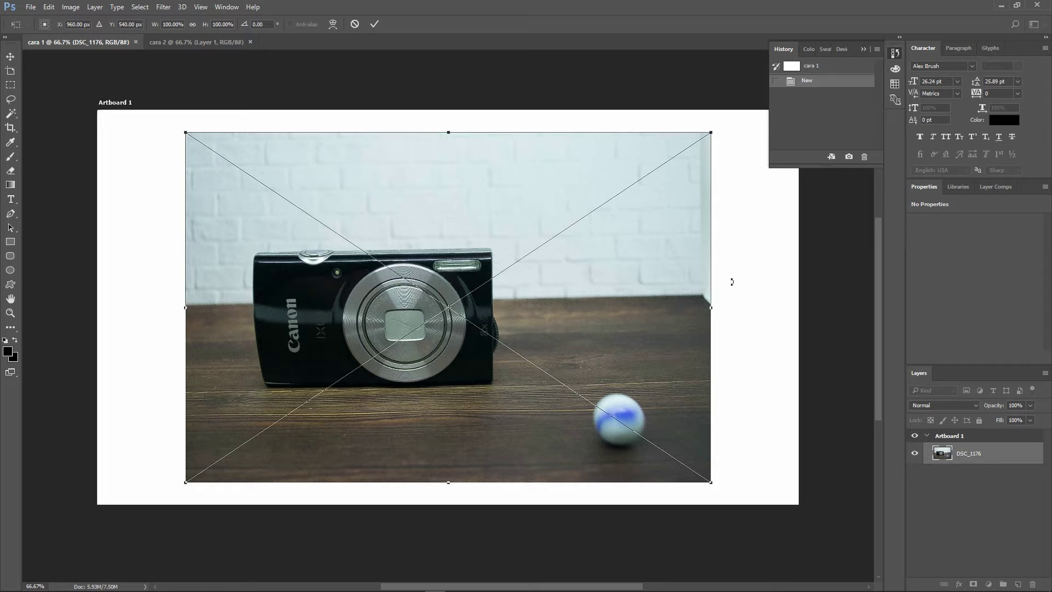
left_click(769, 443)
key("Return")
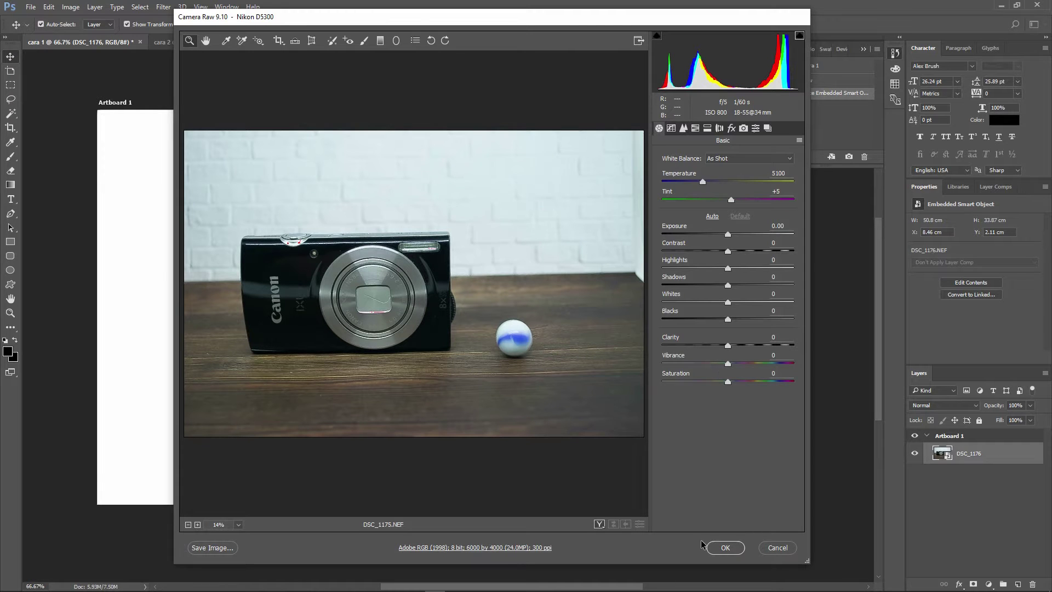
left_click(719, 545)
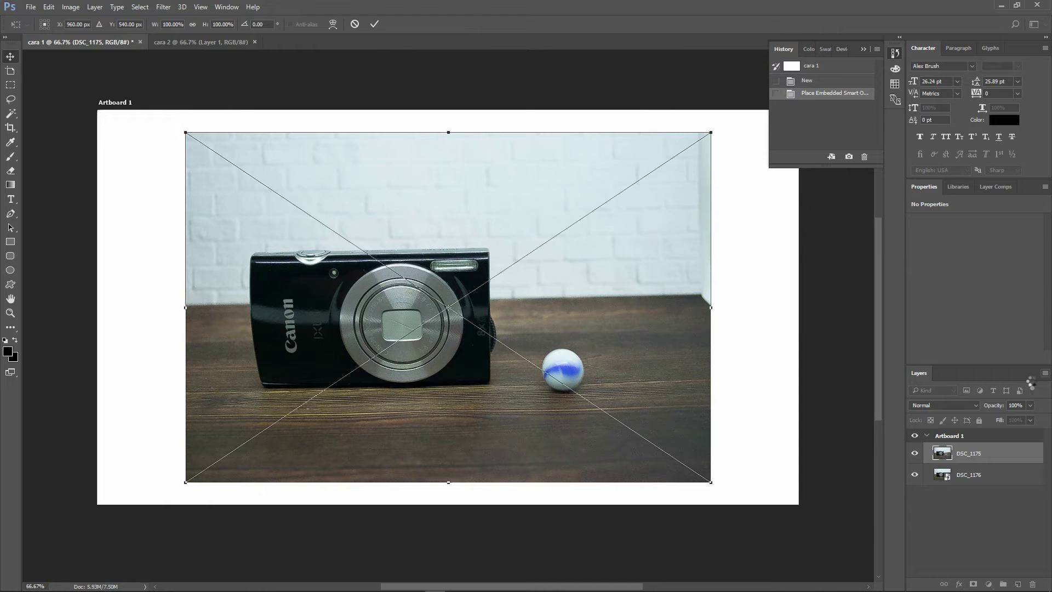
Commit DSC_1175, then check alignment by dropping its opacity to about half and back to 100%
key("Return")
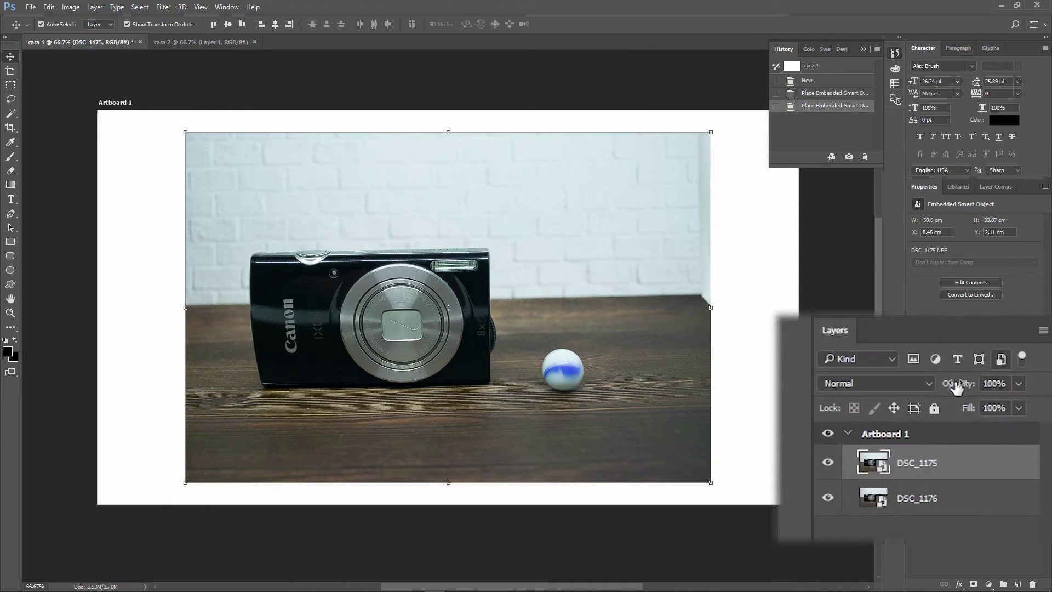
left_click(1012, 369)
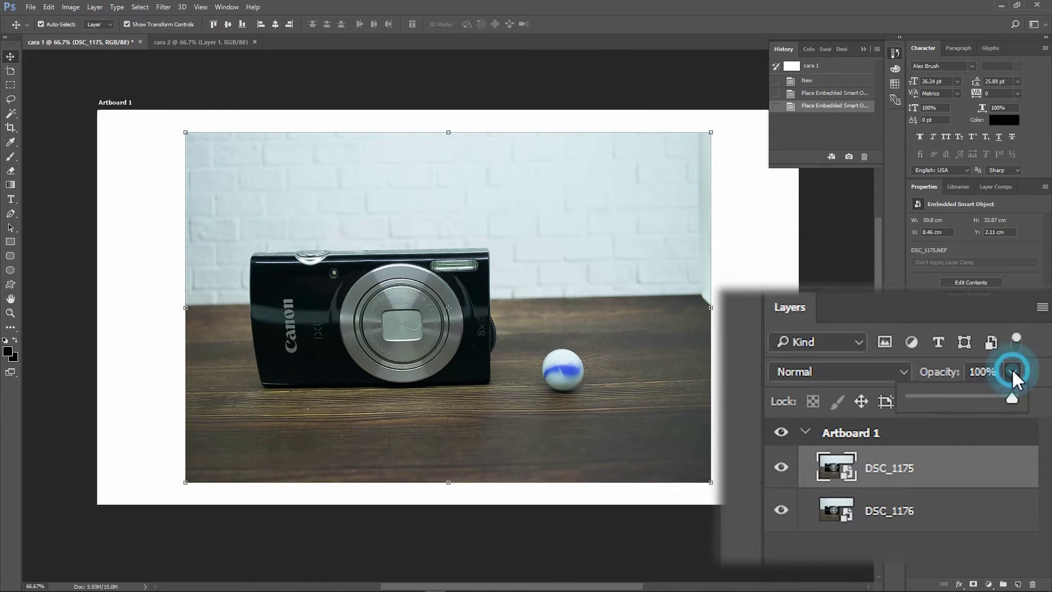
left_click(962, 394)
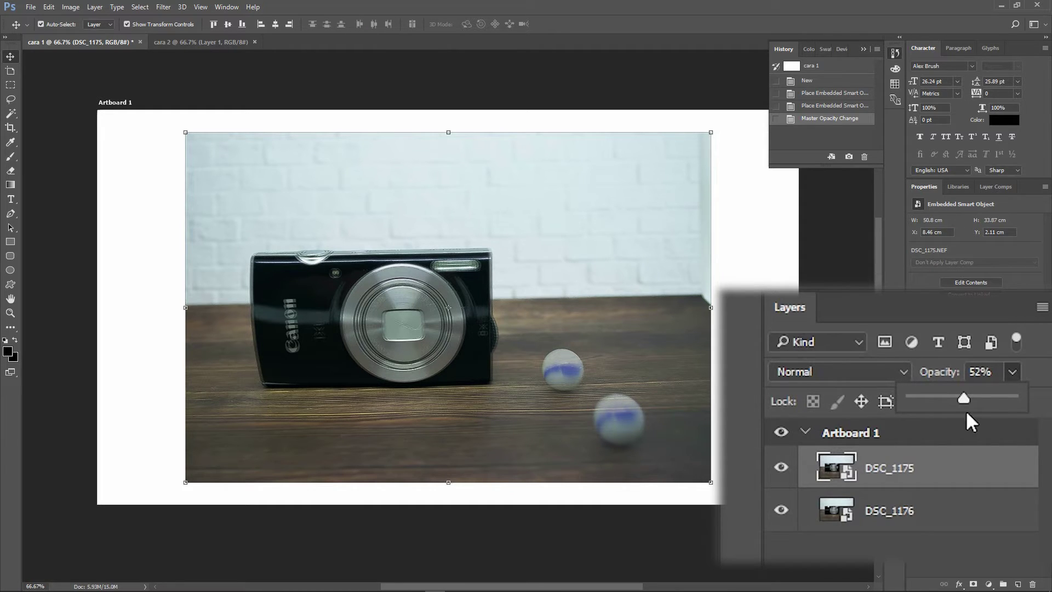
left_click_drag(967, 414, 1014, 406)
left_click(747, 193)
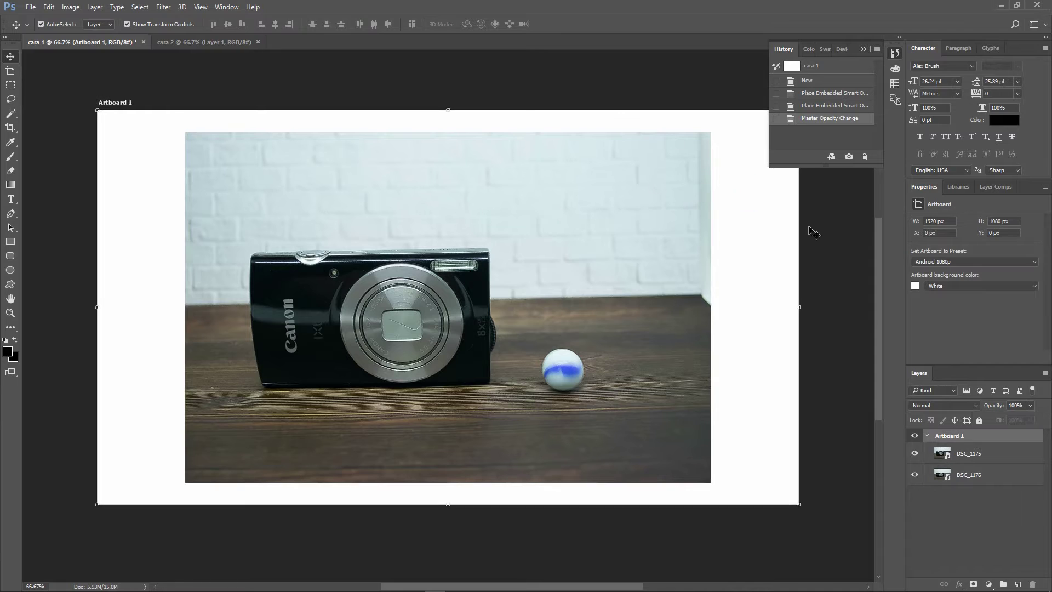
Rasterize DSC_1175 and DSC_1176 together and convert them into one smart object
left_click(957, 456)
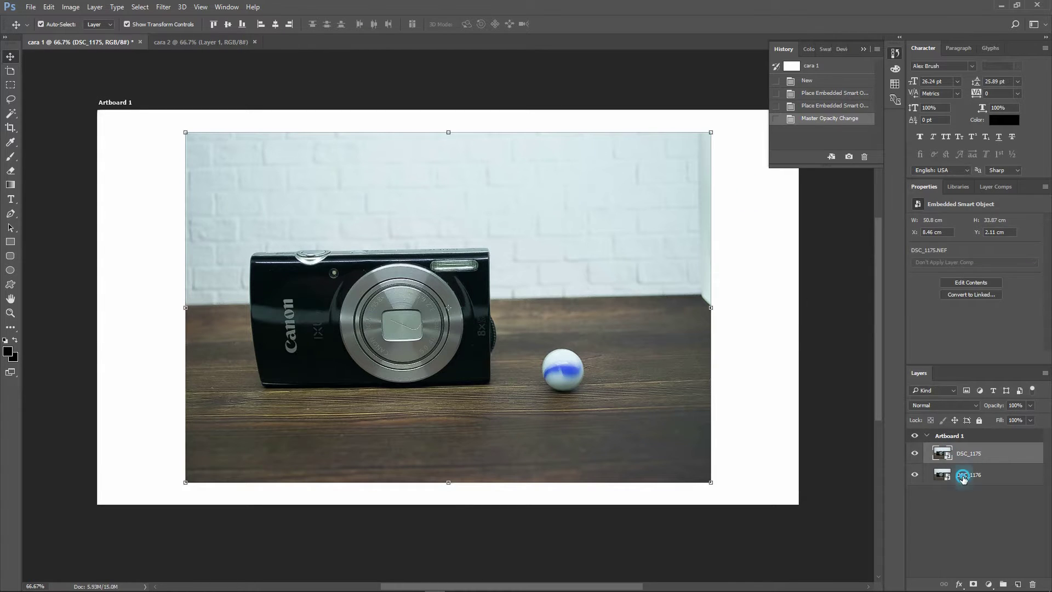
left_click(963, 477)
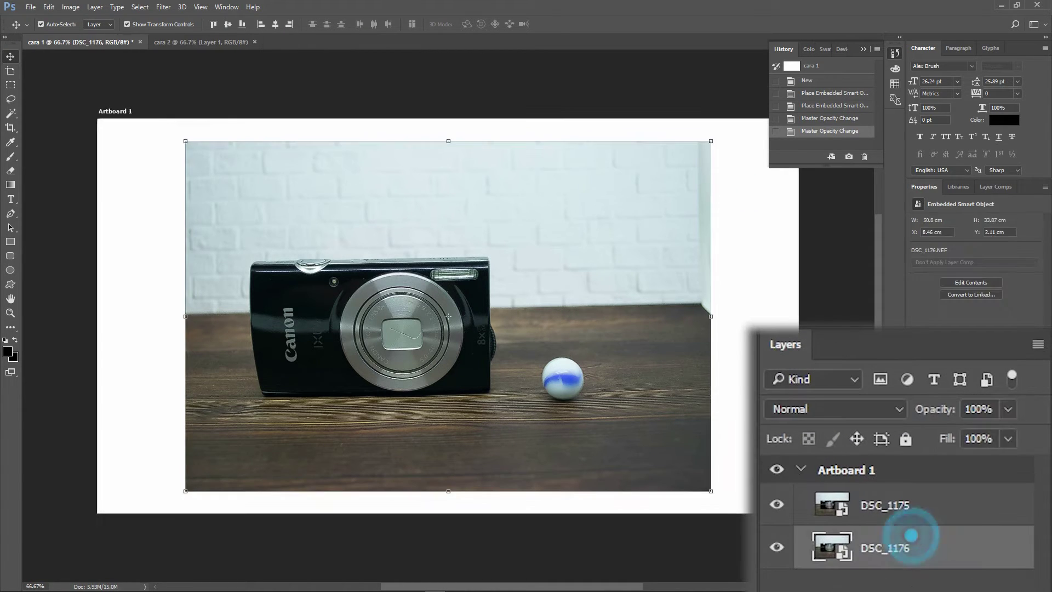
left_click(882, 506, "shift")
right_click(893, 541)
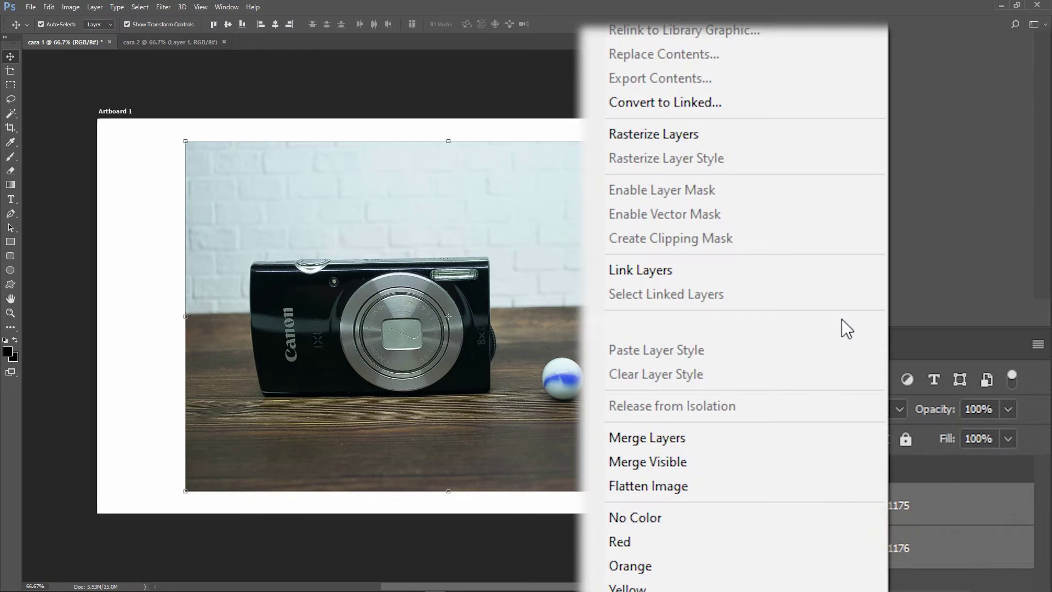
left_click(699, 135)
right_click(892, 522)
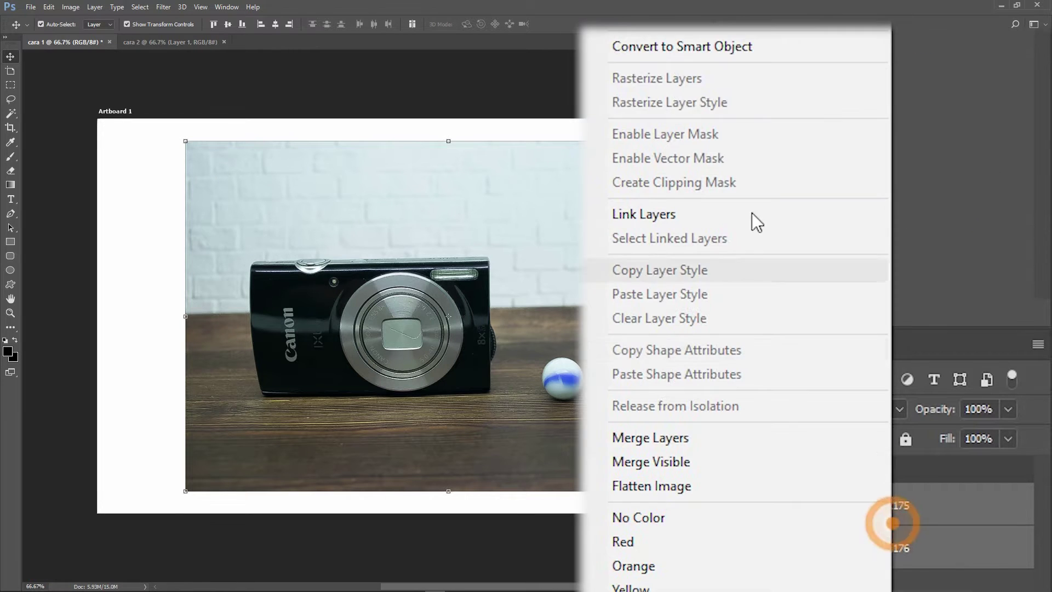
left_click(729, 44)
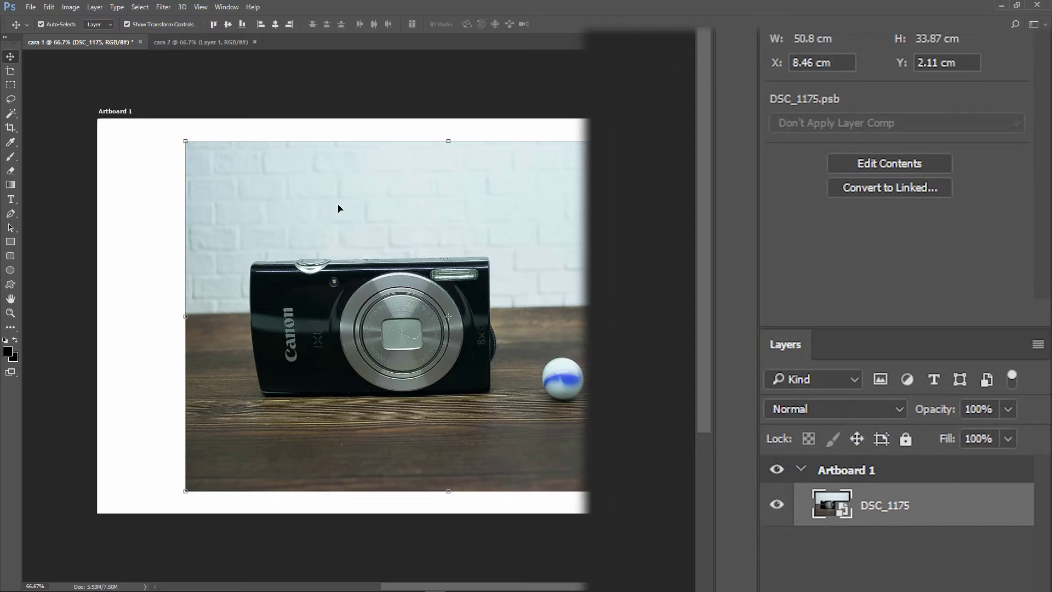
Apply the Minimum stack mode to the combined smart object
left_click(95, 7)
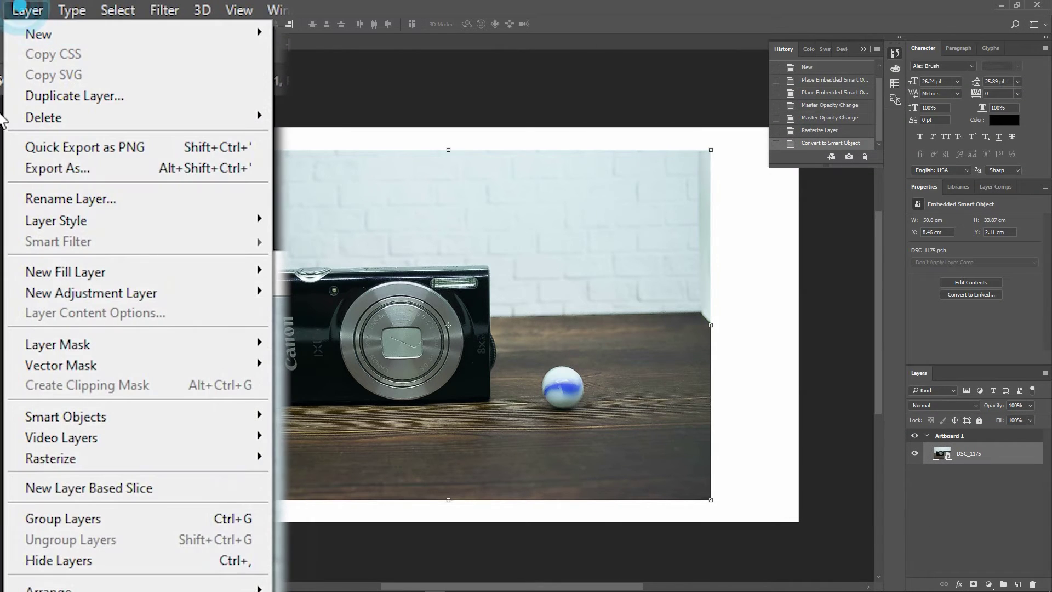
left_click(241, 412)
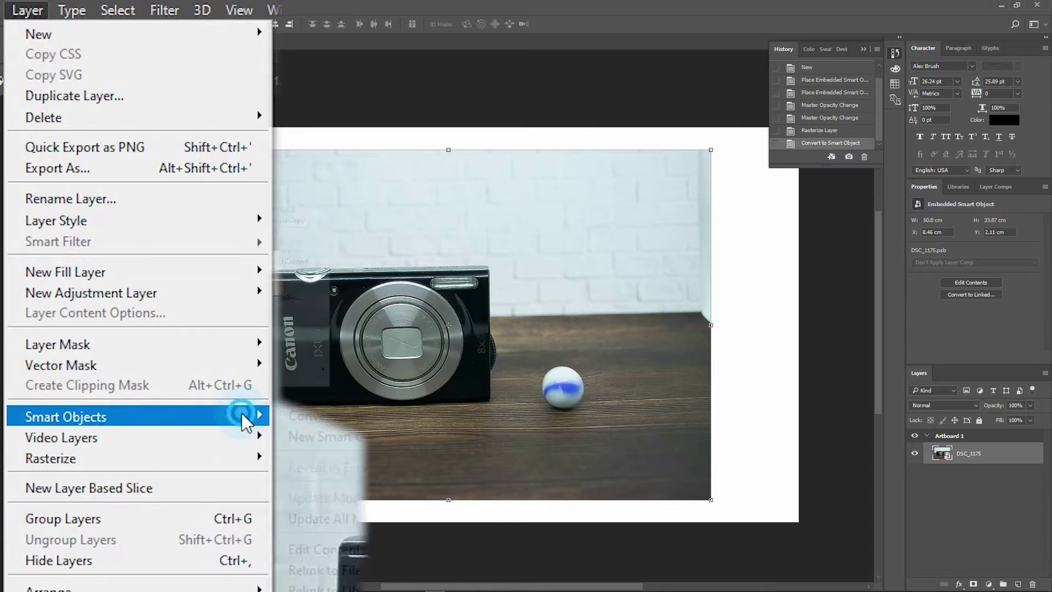
left_click(451, 559)
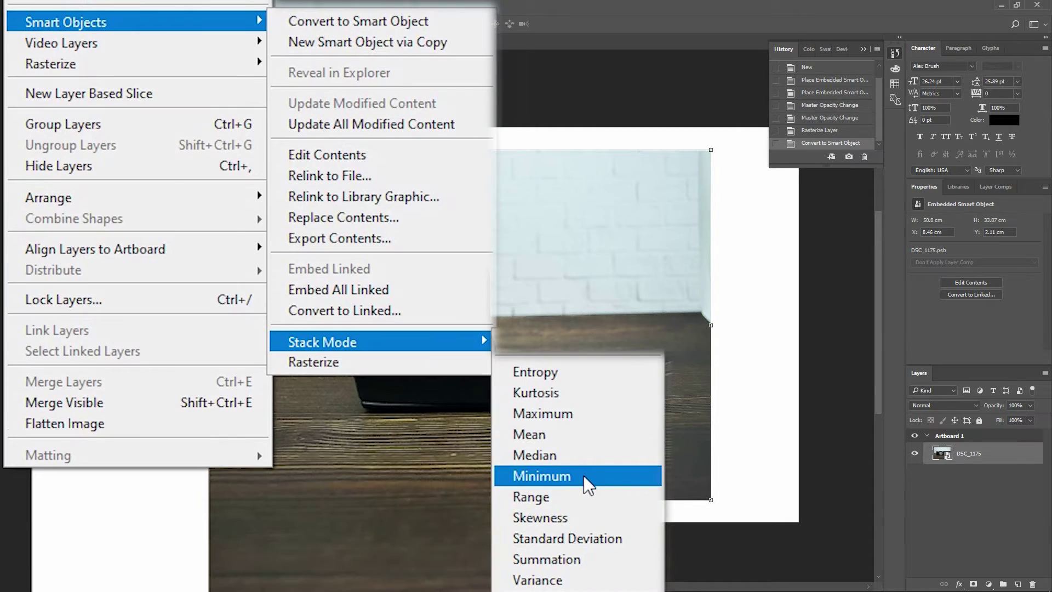
left_click(584, 475)
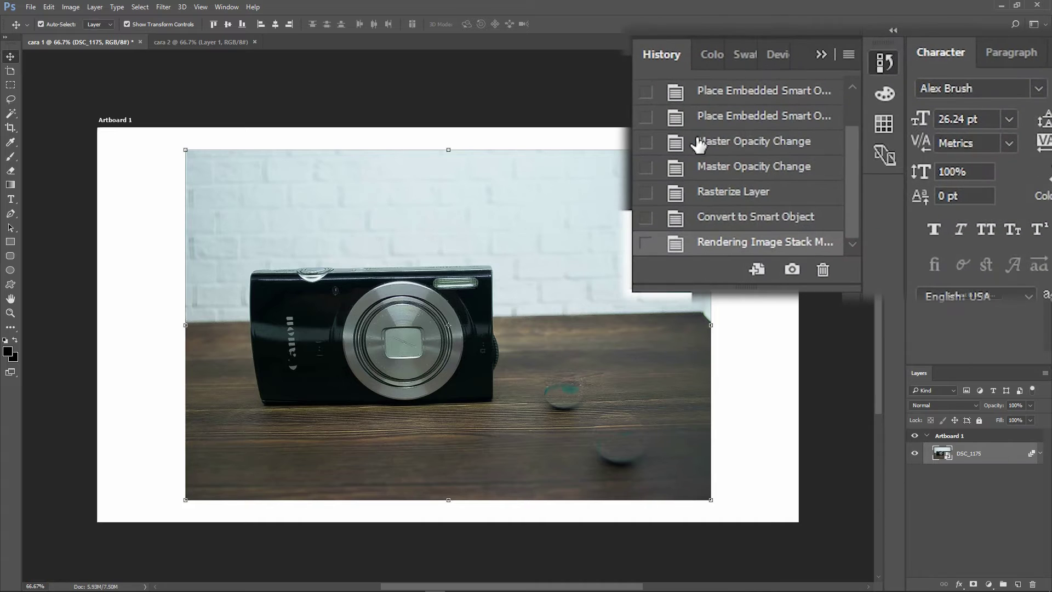
Revert through History to the Rasterize Layers state with two separate photo layers
scroll(790, 92, "up", 1)
scroll(790, 92, "up", 1)
scroll(728, 257, "down", 1)
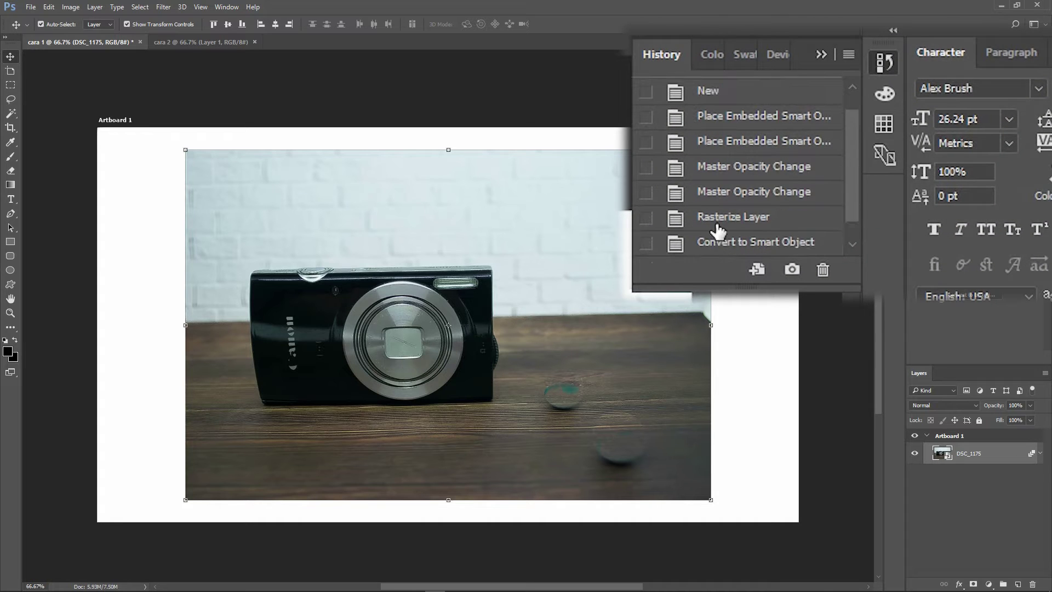
left_click(756, 218)
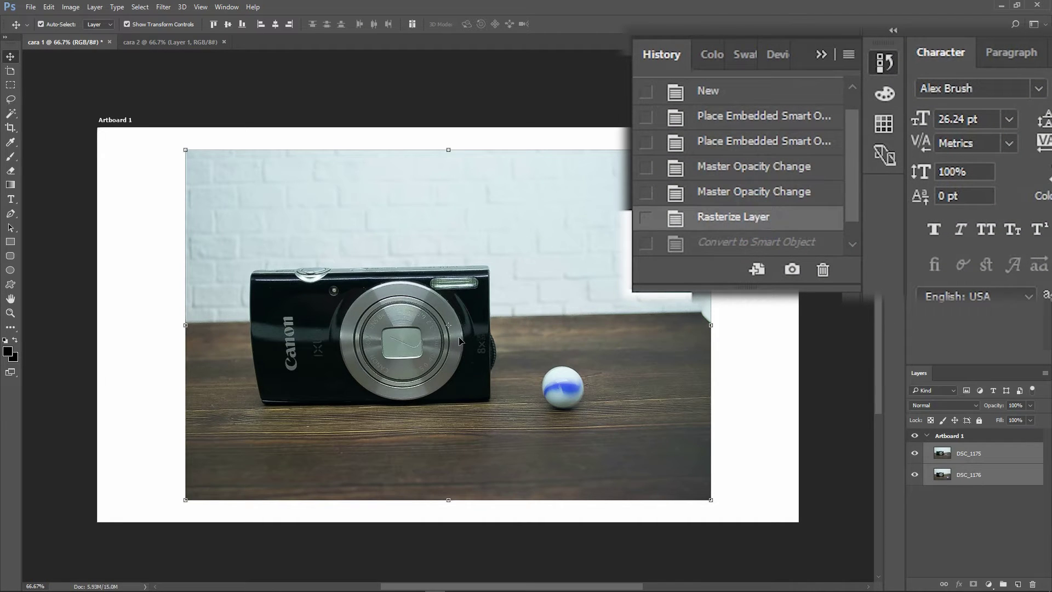
Lower DSC_1175's opacity to 51% so the photo beneath shows through
left_click(1010, 417)
left_click_drag(1014, 439, 961, 440)
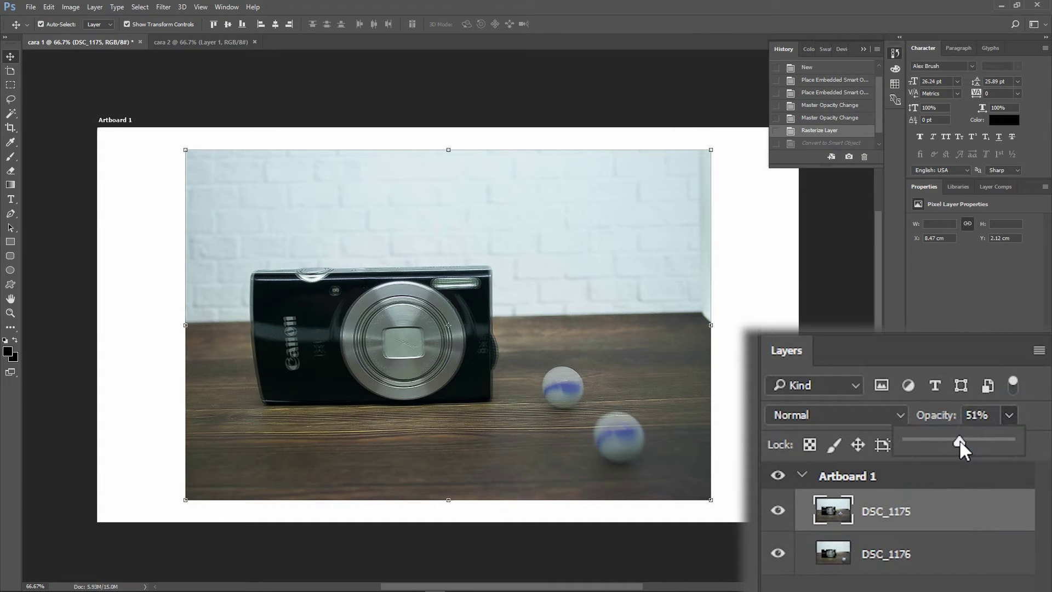
left_click_drag(956, 440, 1005, 416)
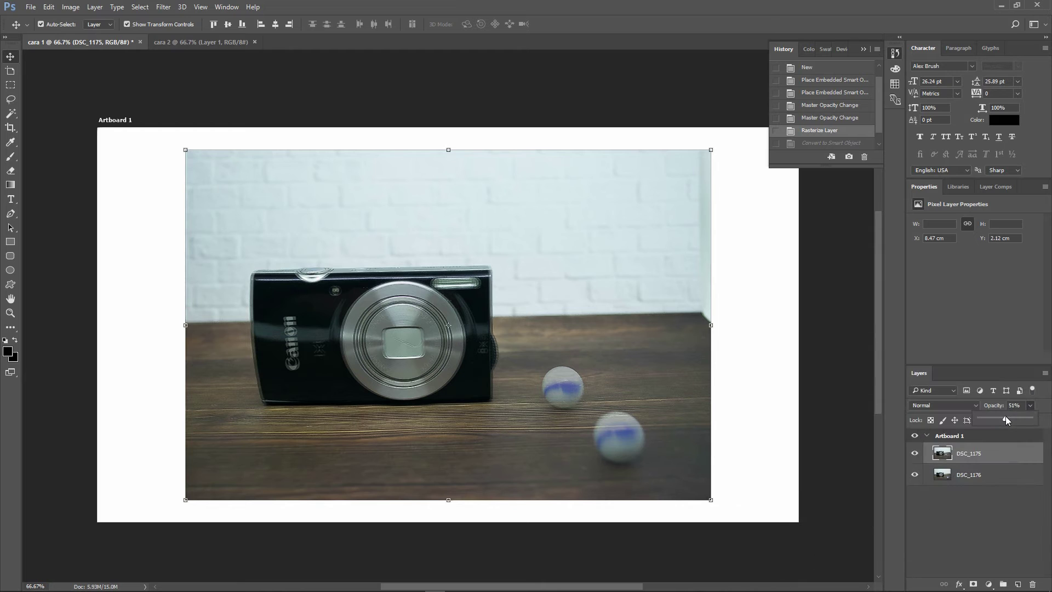
left_click(618, 355)
Move DSC_1175 down and right to line up with DSC_1176
scroll(290, 340, "up", 2)
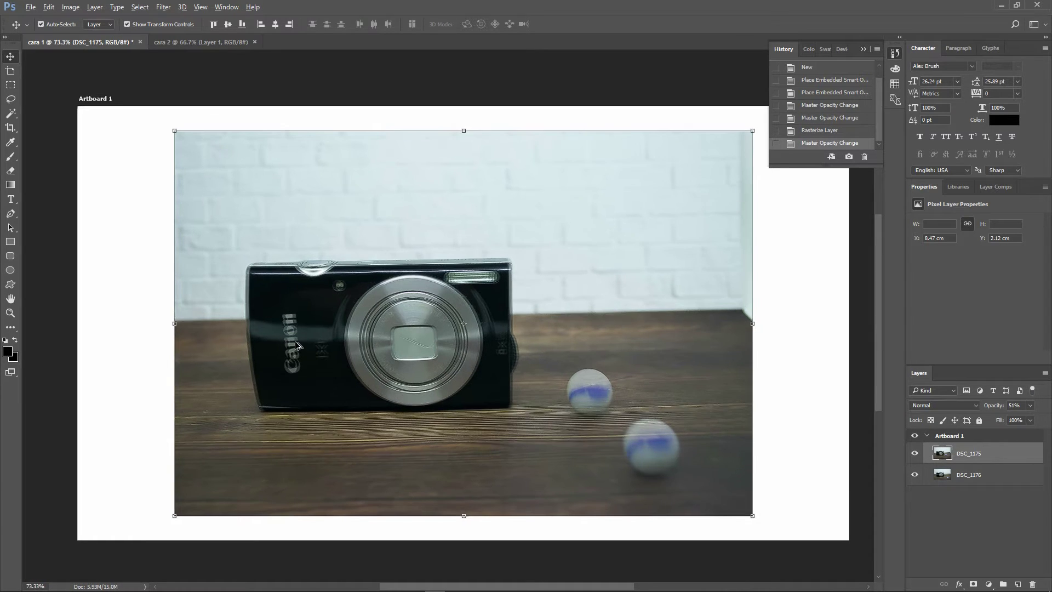
scroll(268, 329, "up", 2)
scroll(241, 313, "up", 1)
scroll(219, 299, "up", 2)
scroll(204, 287, "up", 1)
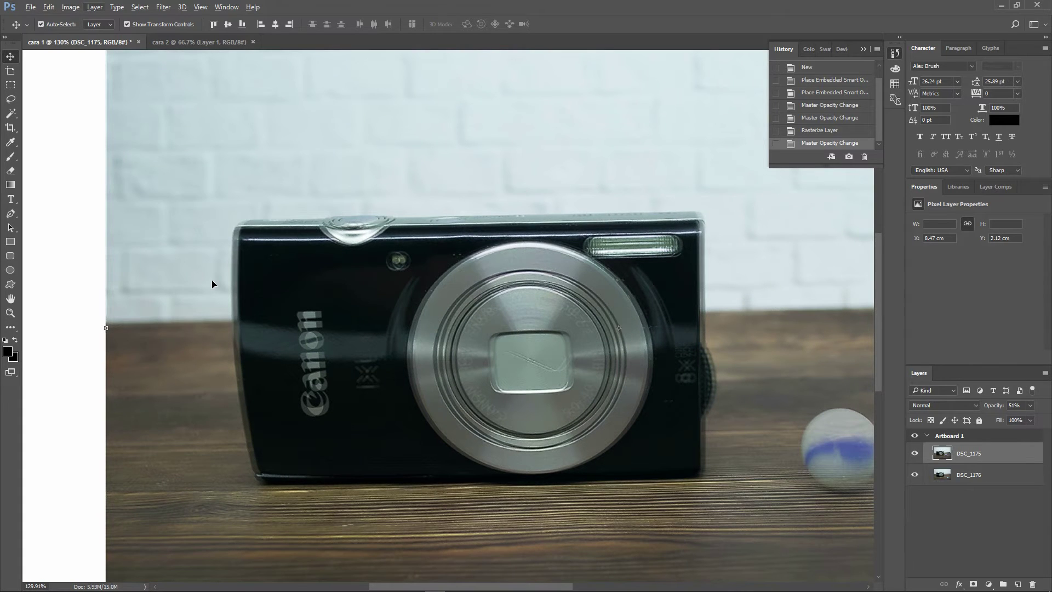
left_click_drag(212, 284, 210, 303)
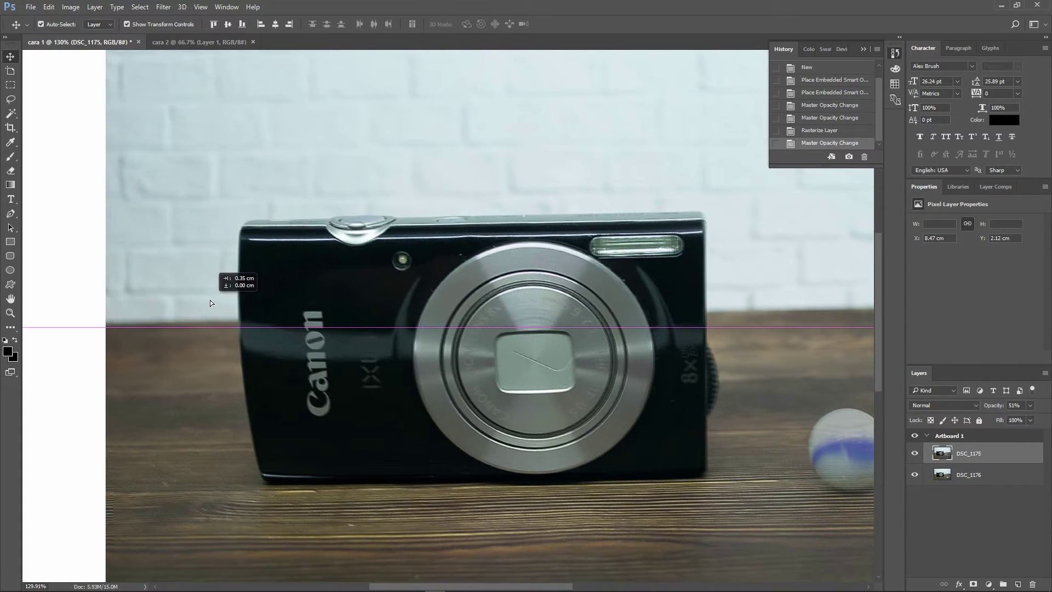
left_click_drag(211, 303, 217, 303)
Raise DSC_1175's opacity back to 100%
scroll(152, 412, "down", 2)
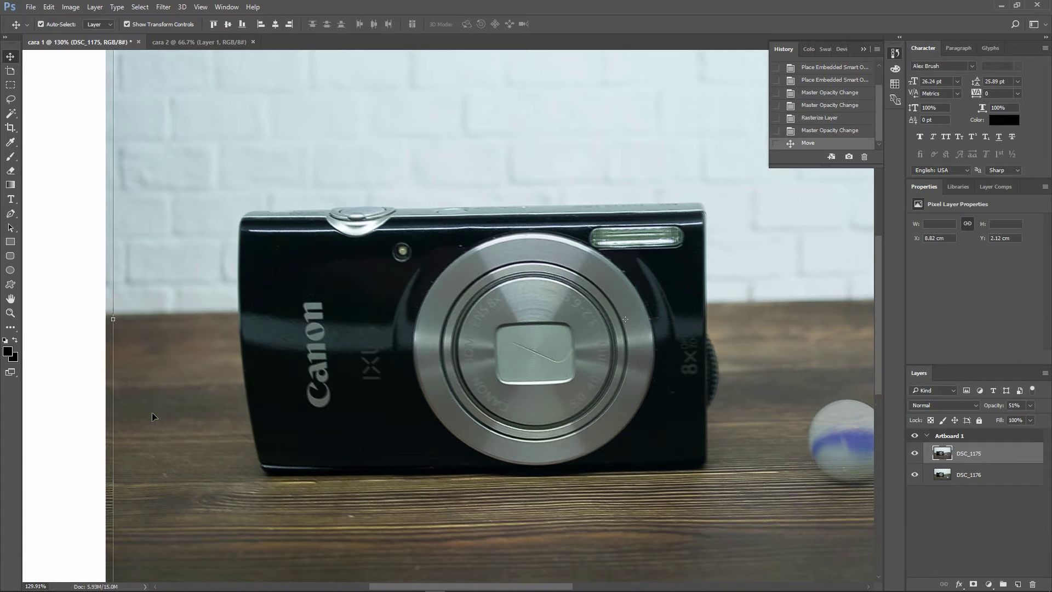
scroll(119, 452, "down", 1, "alt")
scroll(118, 452, "down", 1, "alt")
scroll(629, 430, "down", 1)
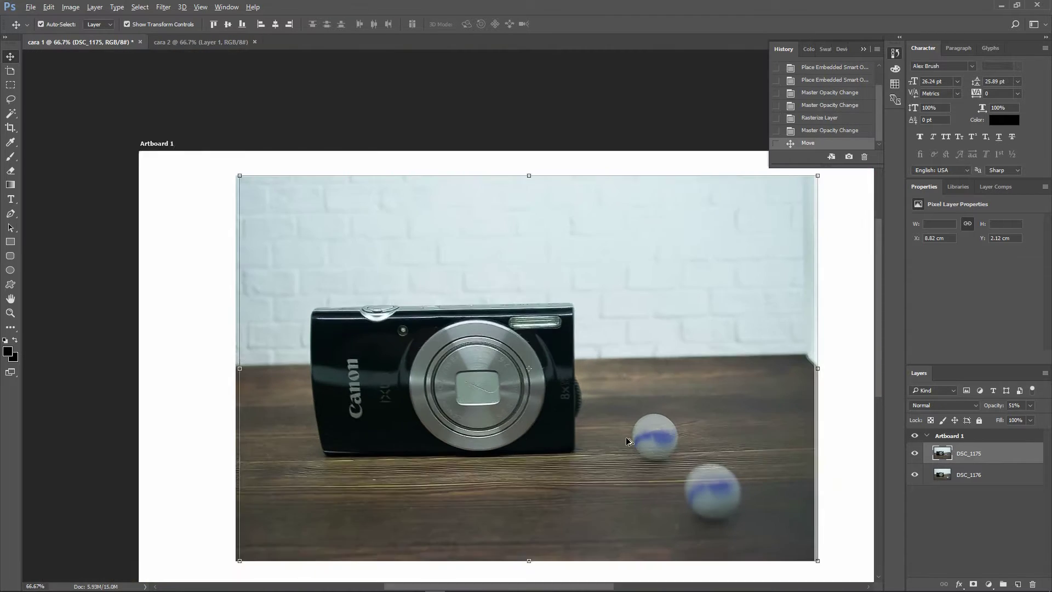
scroll(728, 488, "up", 1)
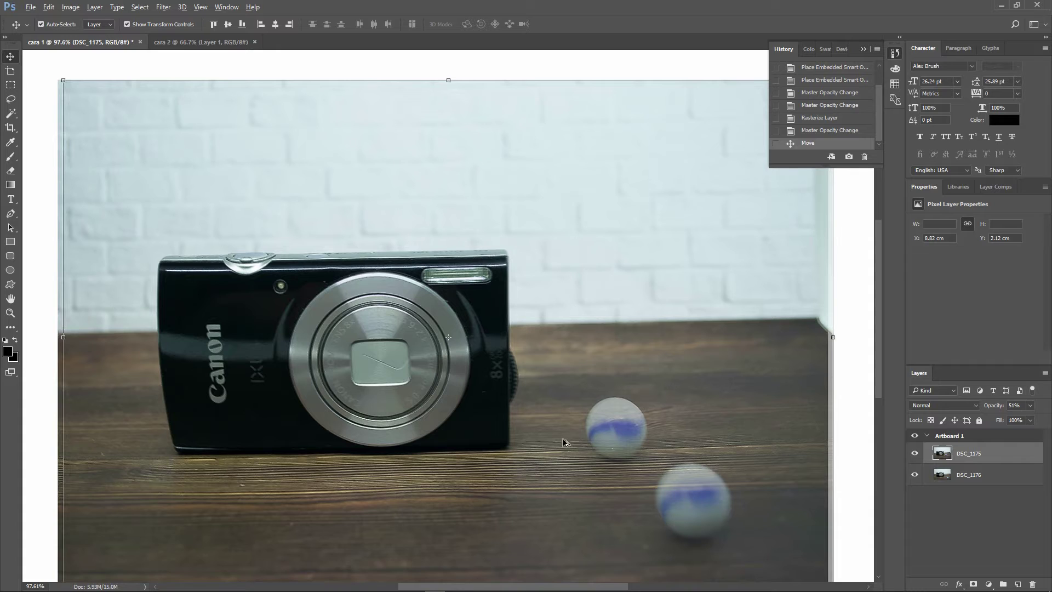
scroll(397, 356, "down", 1)
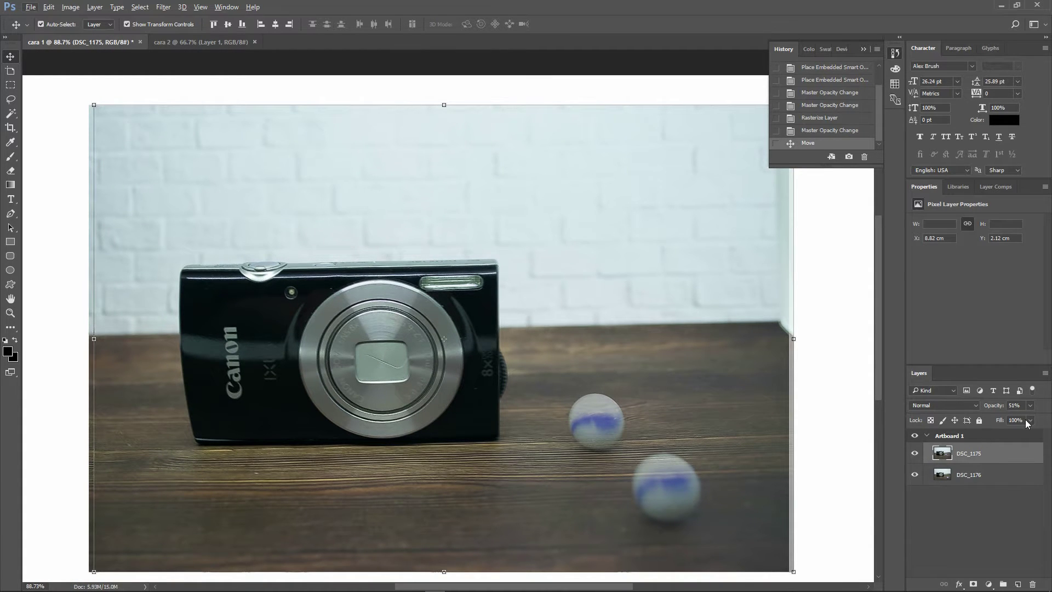
left_click(1030, 405)
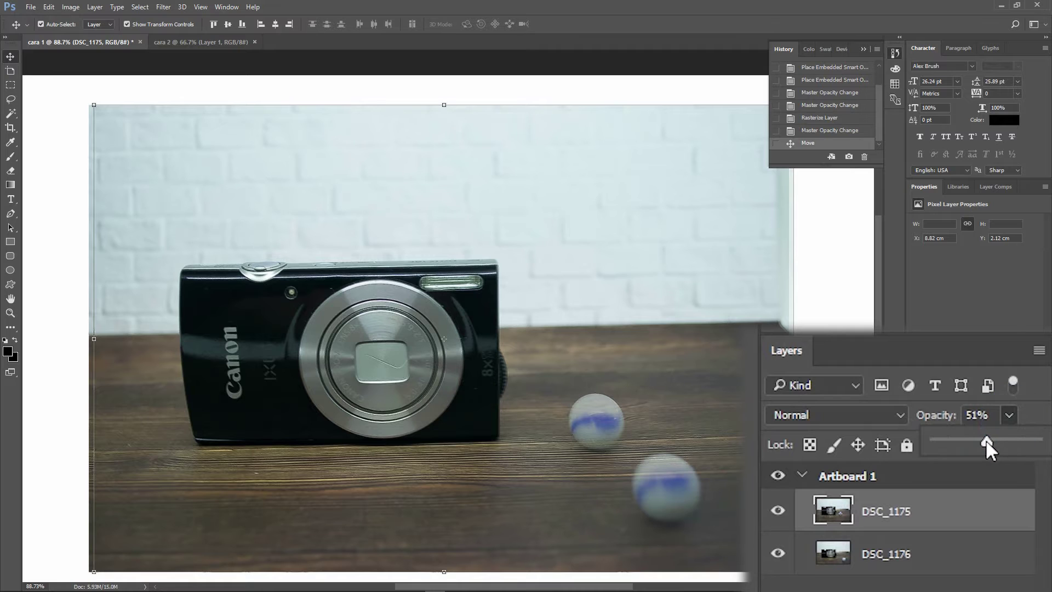
left_click_drag(1016, 418, 1041, 417)
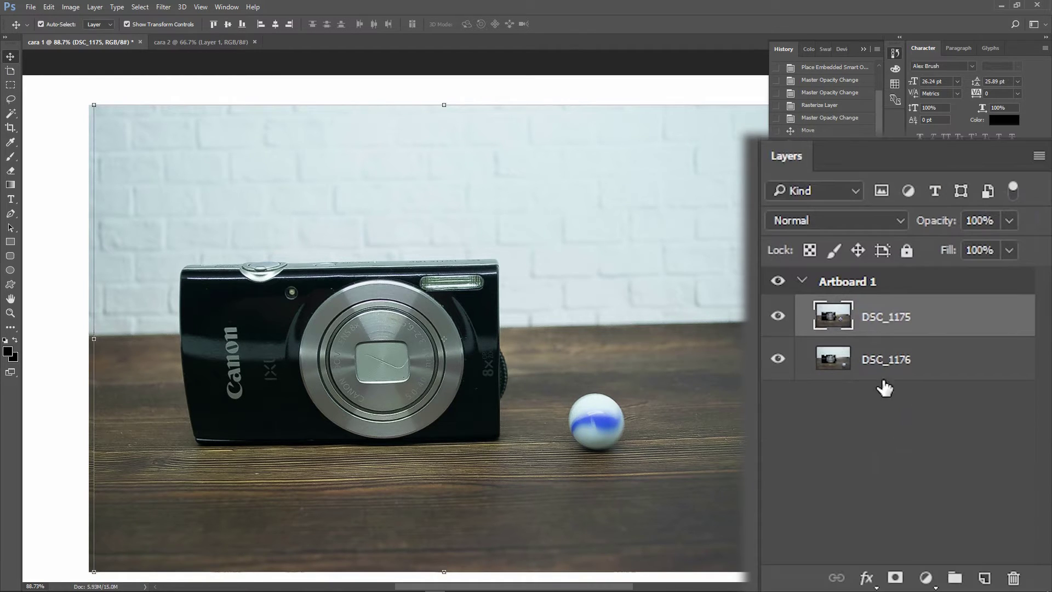
Add a white layer mask to DSC_1175, cancel out of Select and Mask, and target the mask
left_click(894, 578)
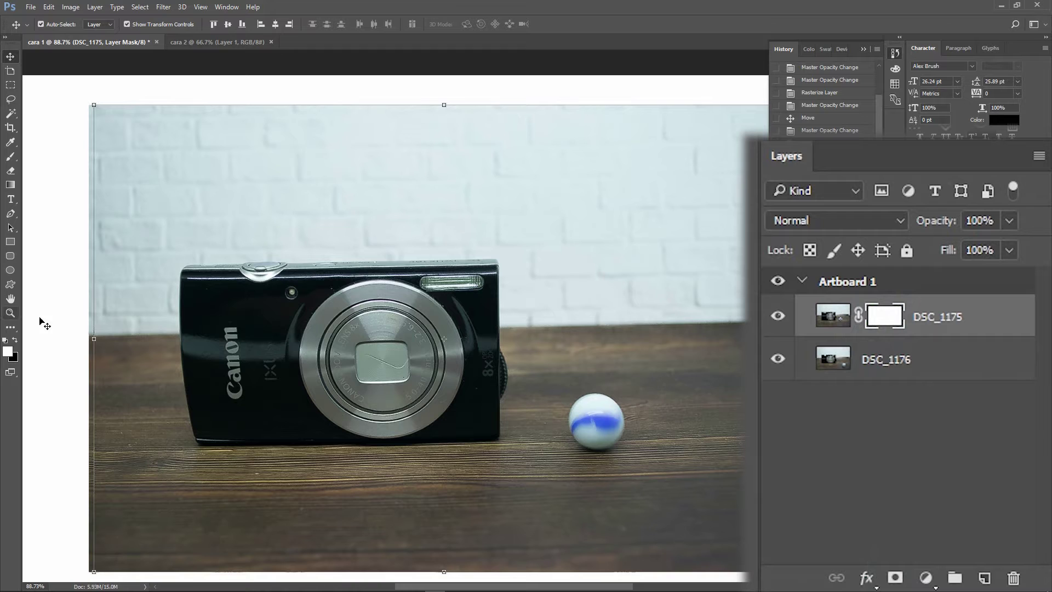
left_click(881, 313)
double_click(882, 316)
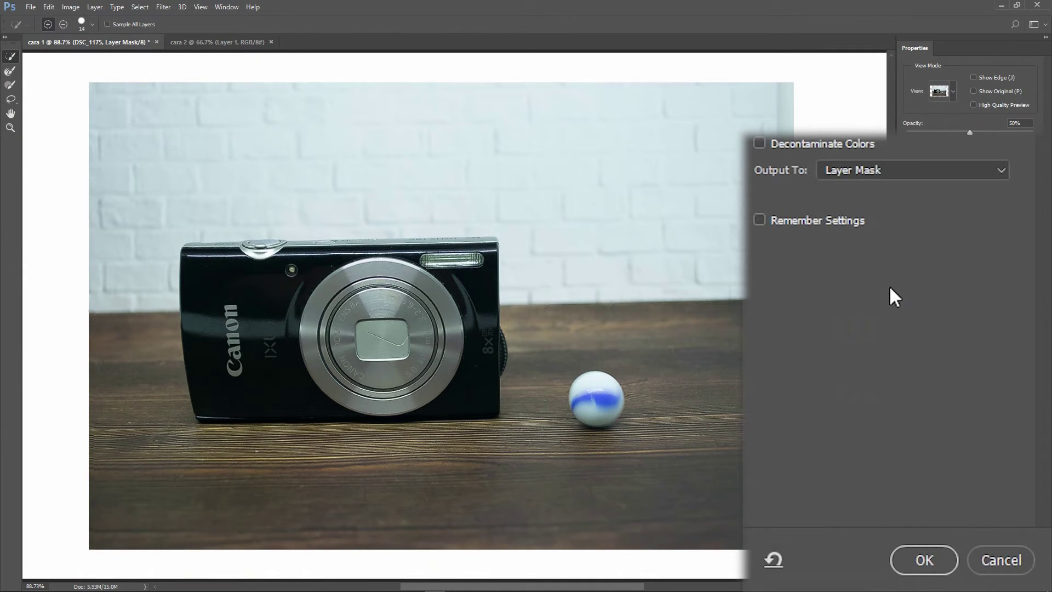
left_click(1003, 558)
left_click(884, 316)
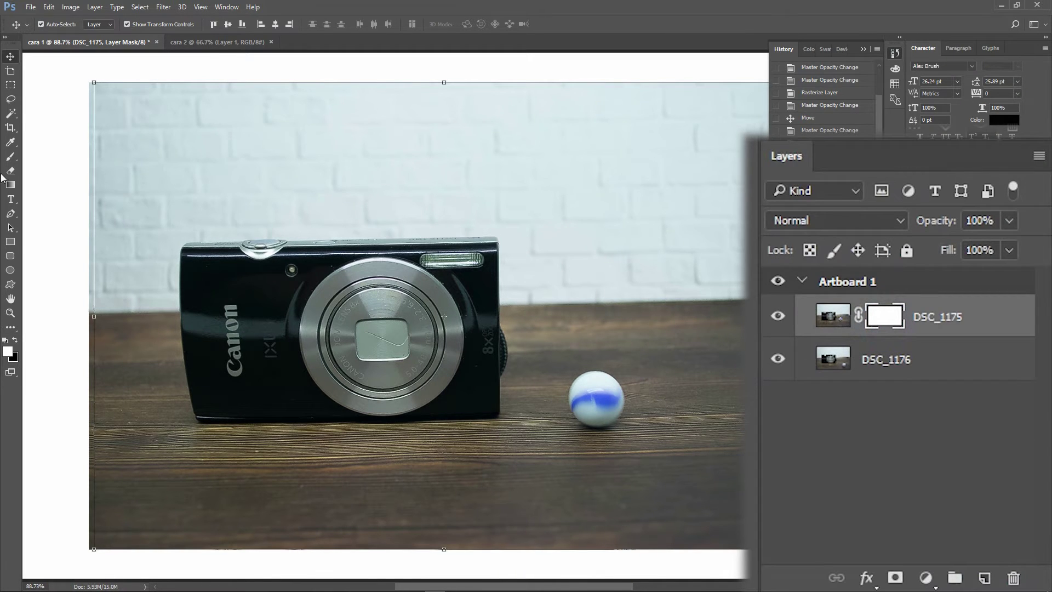
Set up a black hard round brush at 171 px and 100% hardness
left_click(11, 157)
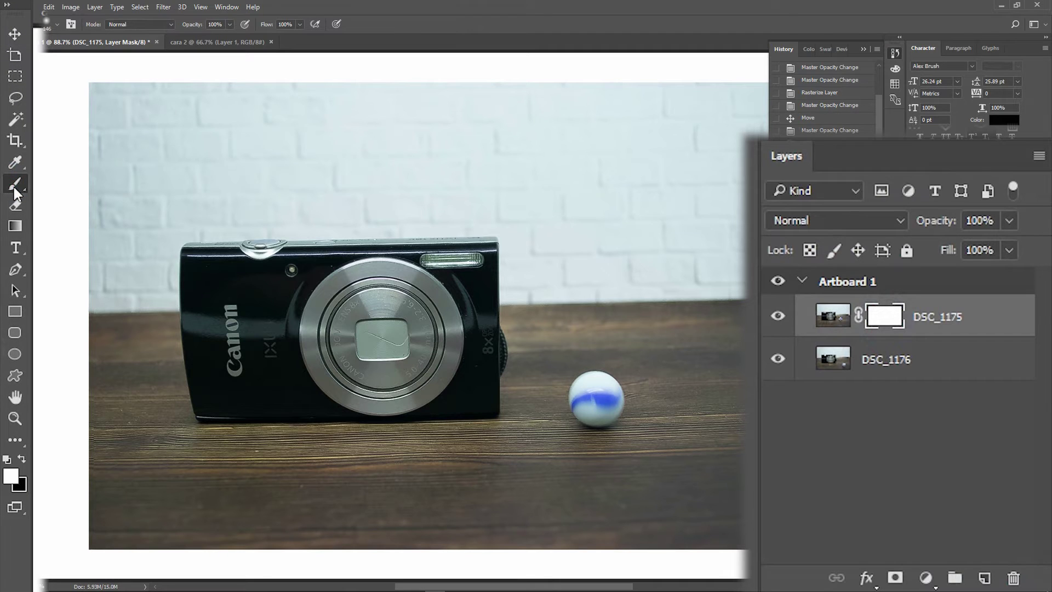
left_click(21, 457)
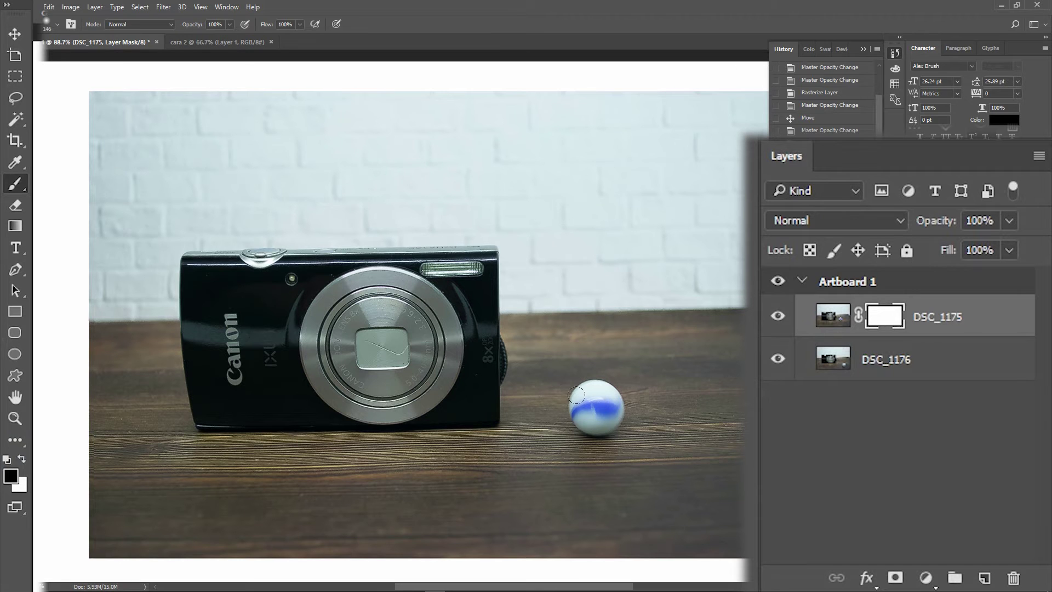
right_click(595, 415)
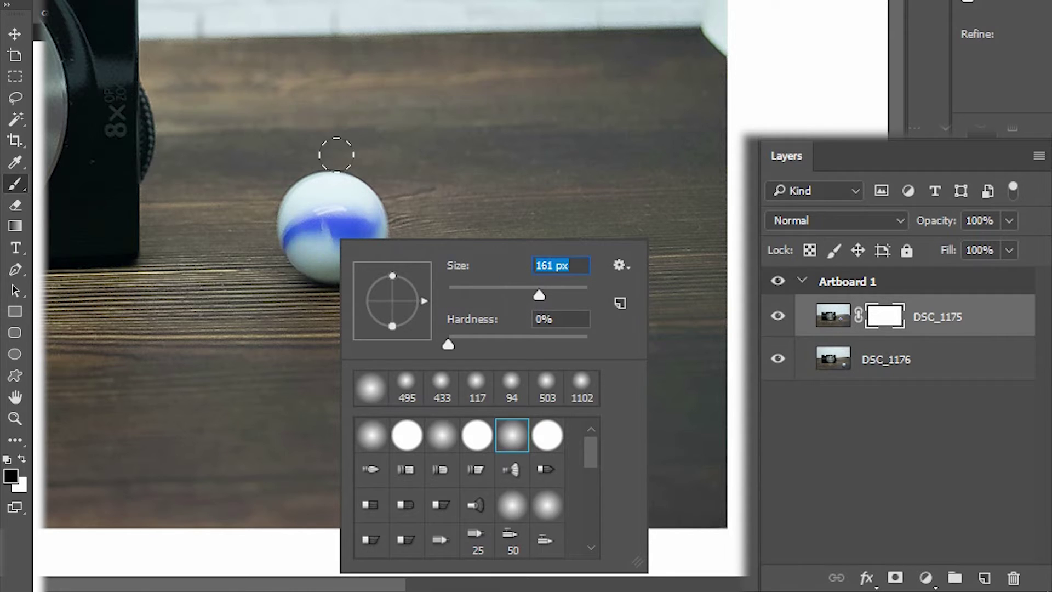
left_click_drag(543, 293, 546, 296)
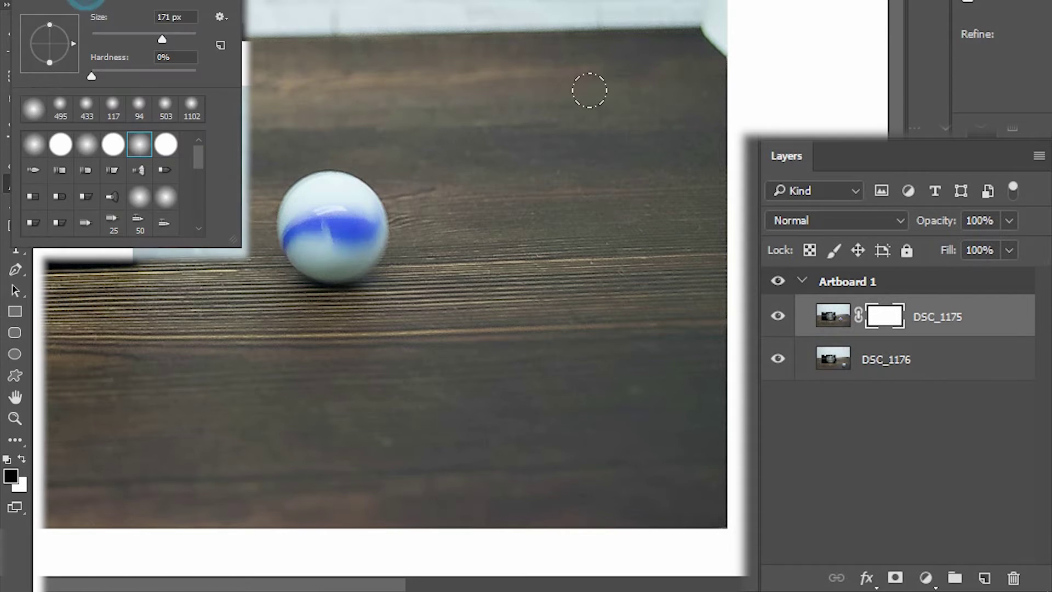
left_click(105, 147)
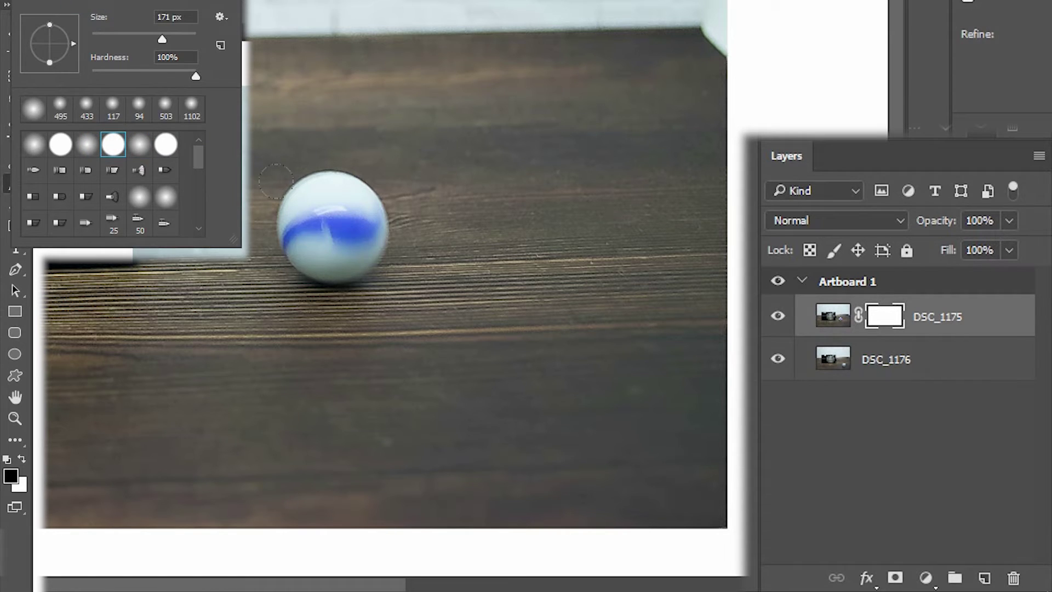
Paint over the marble on DSC_1175's mask, undoing and redoing to compare
left_click(333, 230)
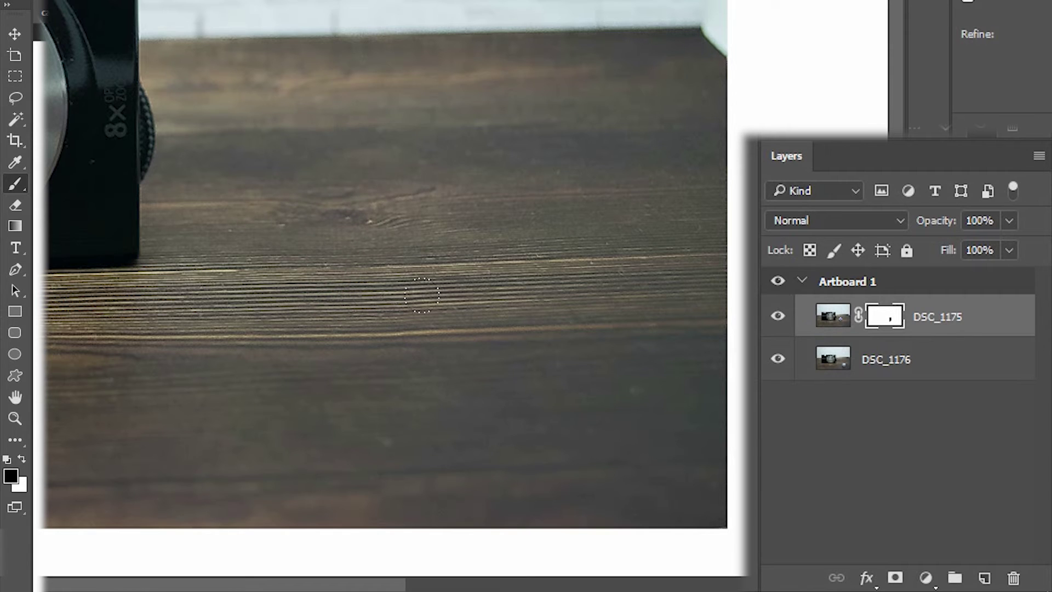
key("ctrl+z")
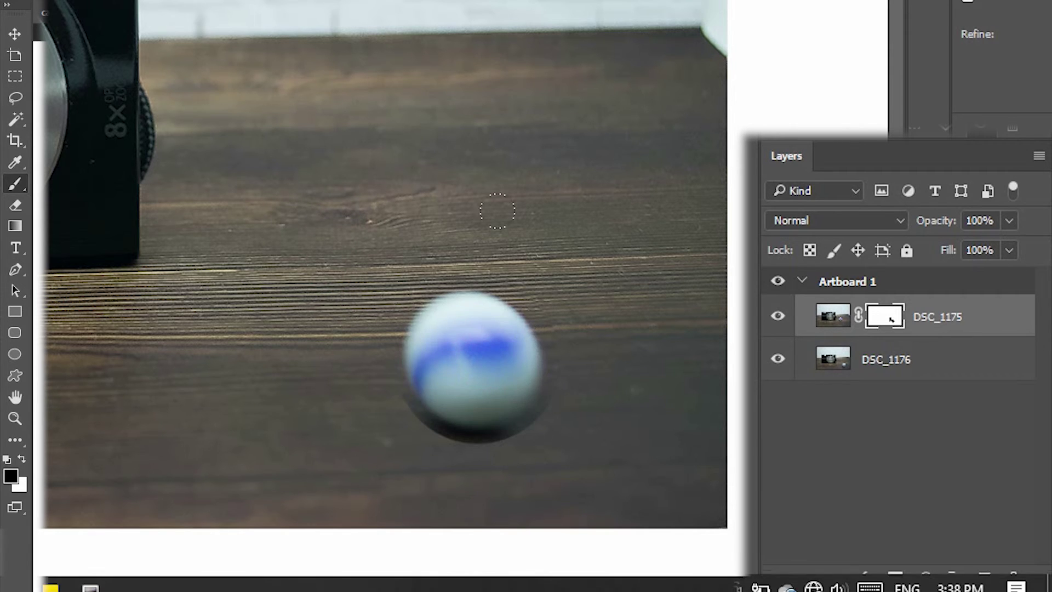
key("ctrl+z")
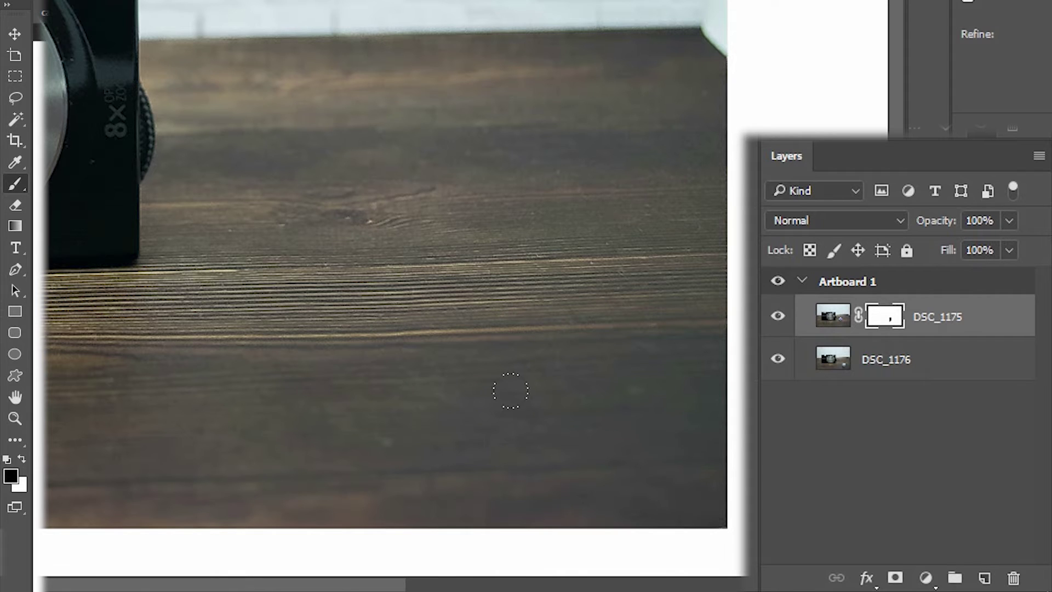
scroll(307, 285, "up", 2)
scroll(263, 227, "up", 1)
scroll(252, 220, "up", 1)
scroll(154, 228, "up", 1)
scroll(188, 245, "up", 2)
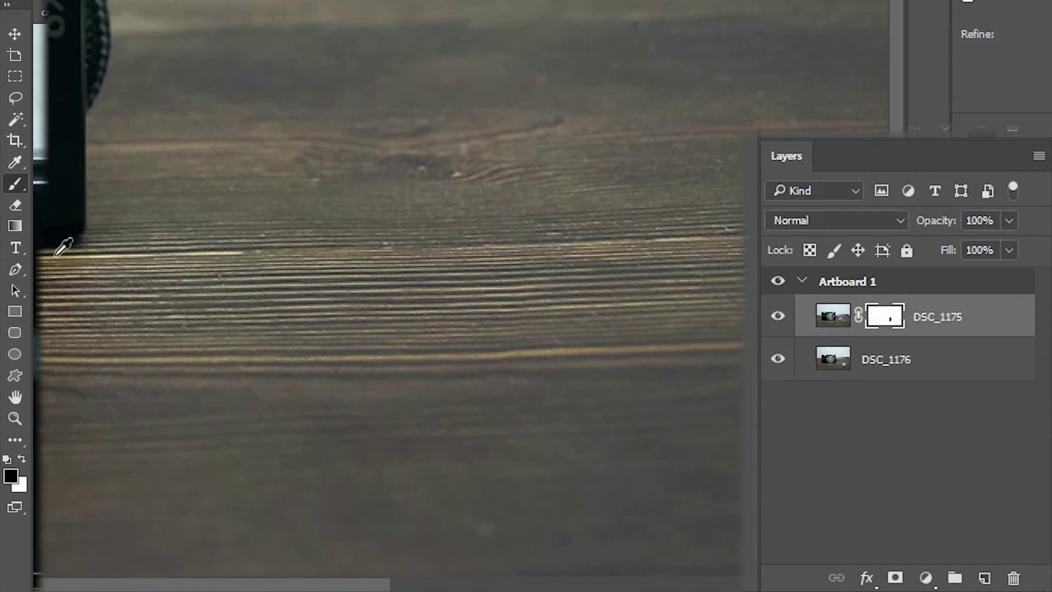
scroll(634, 188, "down", 1)
scroll(634, 188, "up", 1)
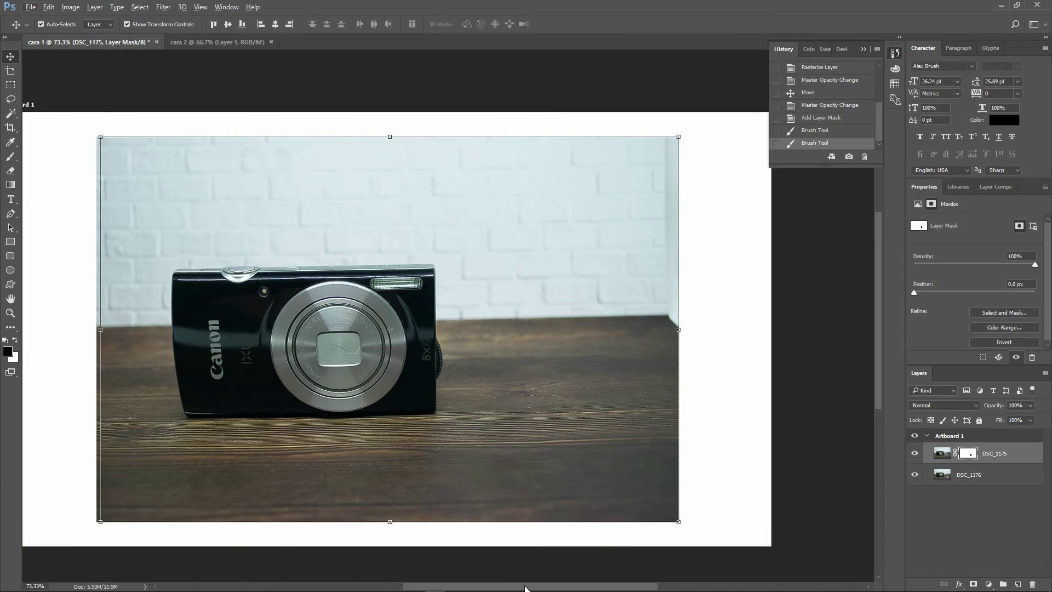
Merge DSC_1176 and DSC_1175 into one layer with Ctrl+Shift+E and nudge it up
left_click_drag(529, 587, 511, 587)
left_click(819, 282)
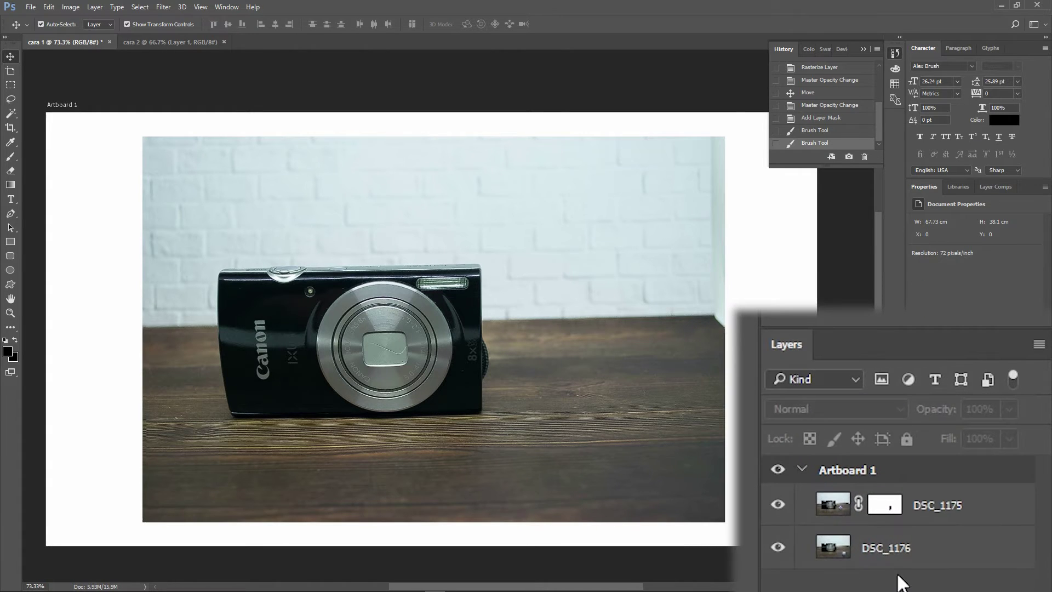
left_click(981, 475)
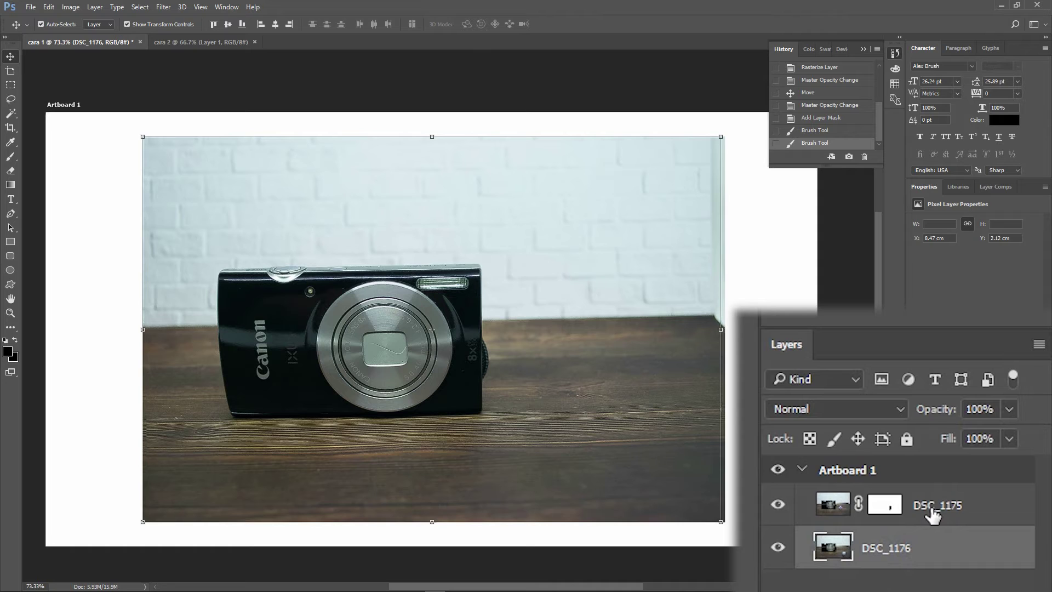
left_click(935, 509, "shift")
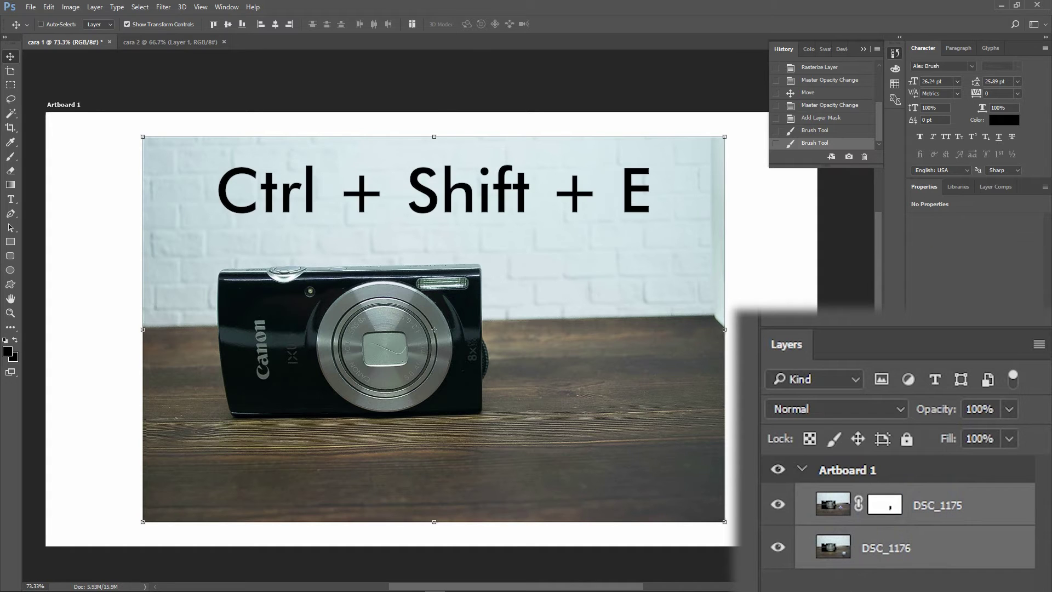
key("ctrl+shift+e")
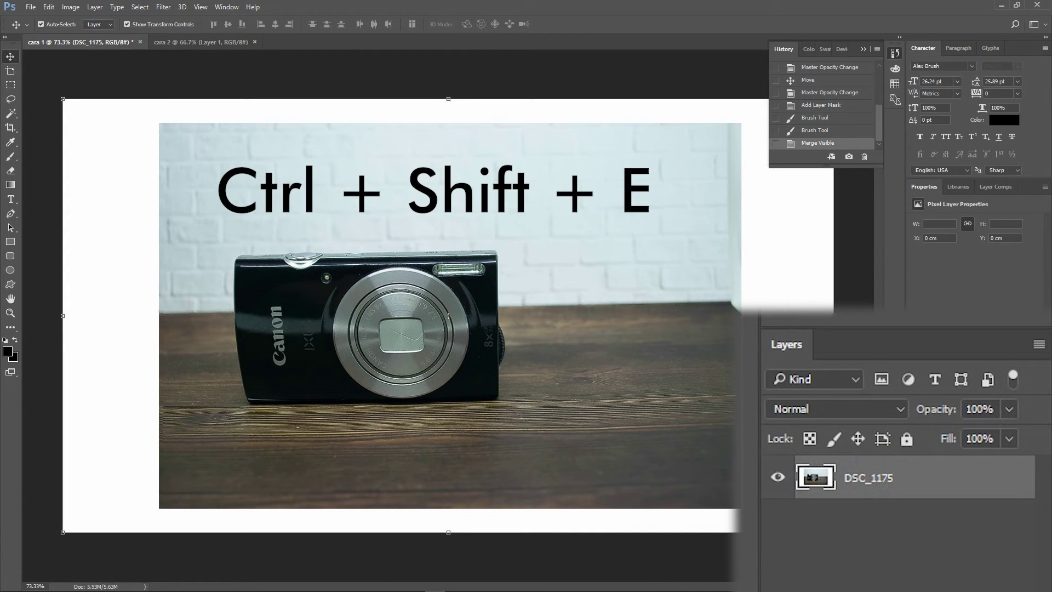
mouse_move(633, 259)
left_mouse_down()
mouse_move(641, 234)
mouse_move(644, 255)
left_mouse_up()
left_click(385, 206)
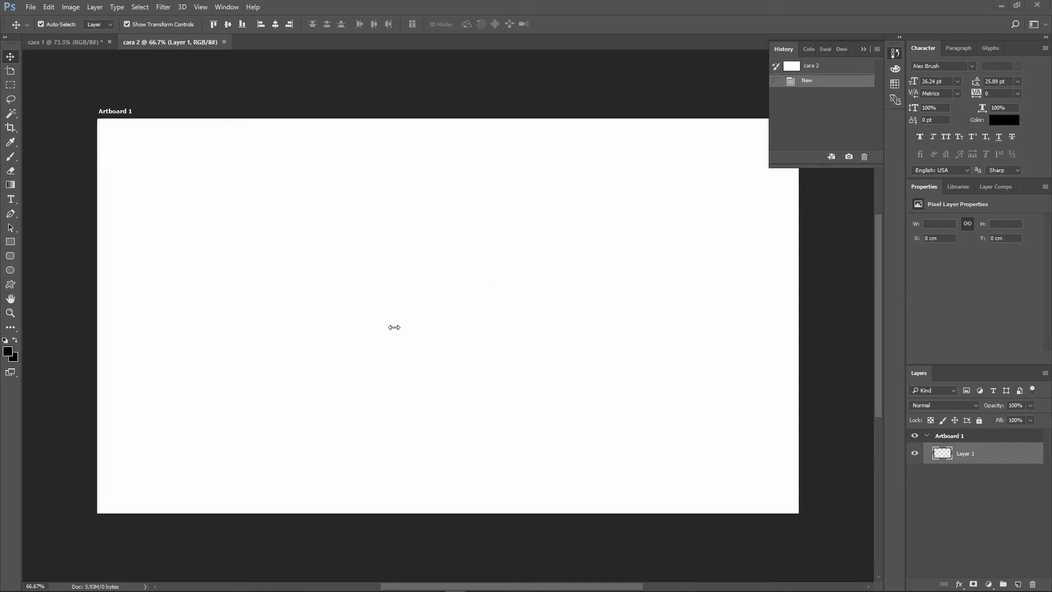
Bring up the File Explorer window showing the cara 2 folder with DSC_1180
scroll(386, 347, "down", 1)
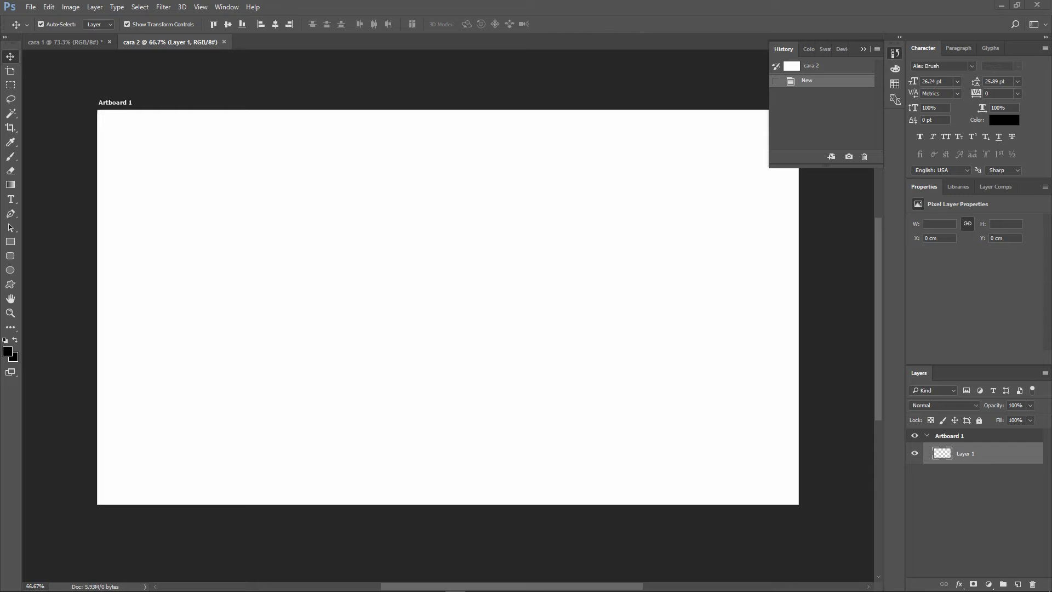
mouse_move(101, 589)
left_click(124, 584)
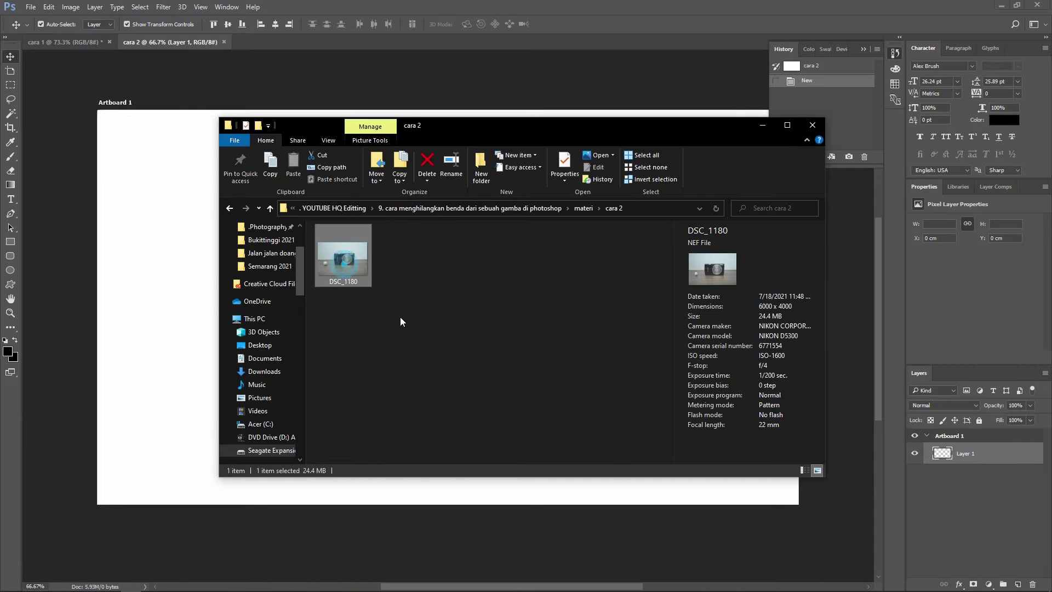
Drag DSC_1180 from File Explorer onto the cara 2 canvas, opening it in Camera Raw
mouse_move(340, 264)
left_mouse_down()
mouse_move(201, 342)
mouse_move(203, 295)
left_mouse_up()
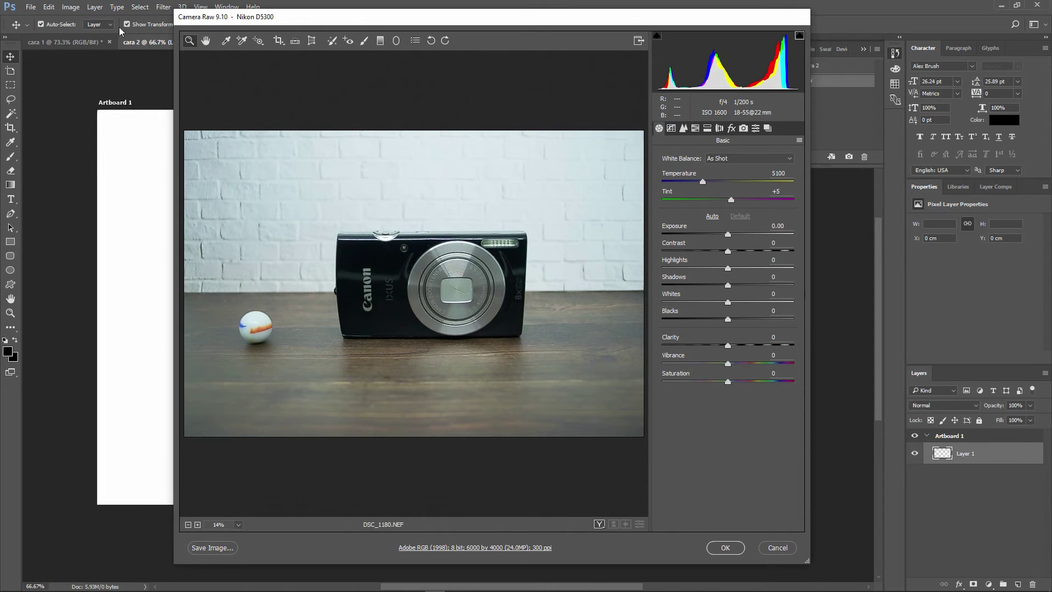
Accept the Camera Raw settings and commit DSC_1180 as an embedded smart object on the cara 2 artboard
left_click(724, 549)
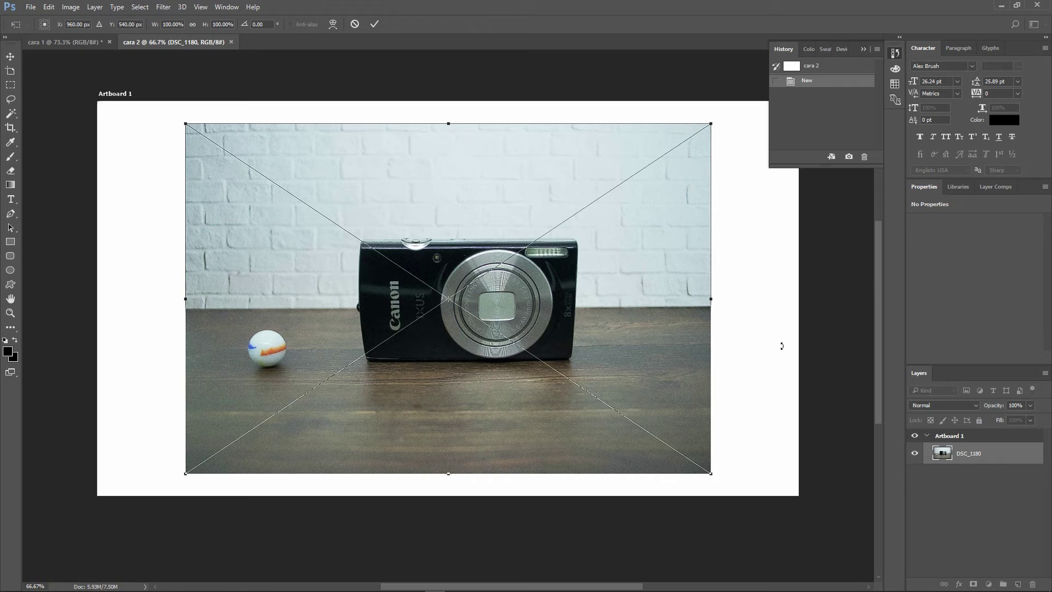
key("Return")
left_click(762, 370)
scroll(421, 357, "up", 3)
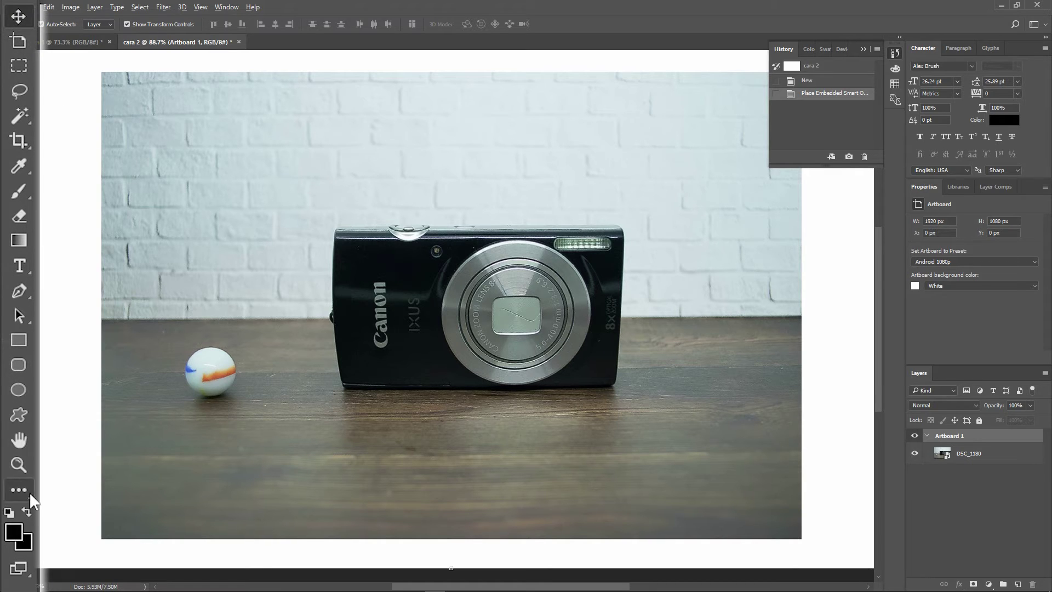
Outline the marble with the Patch Tool and dismiss the artboard error
left_click(18, 491)
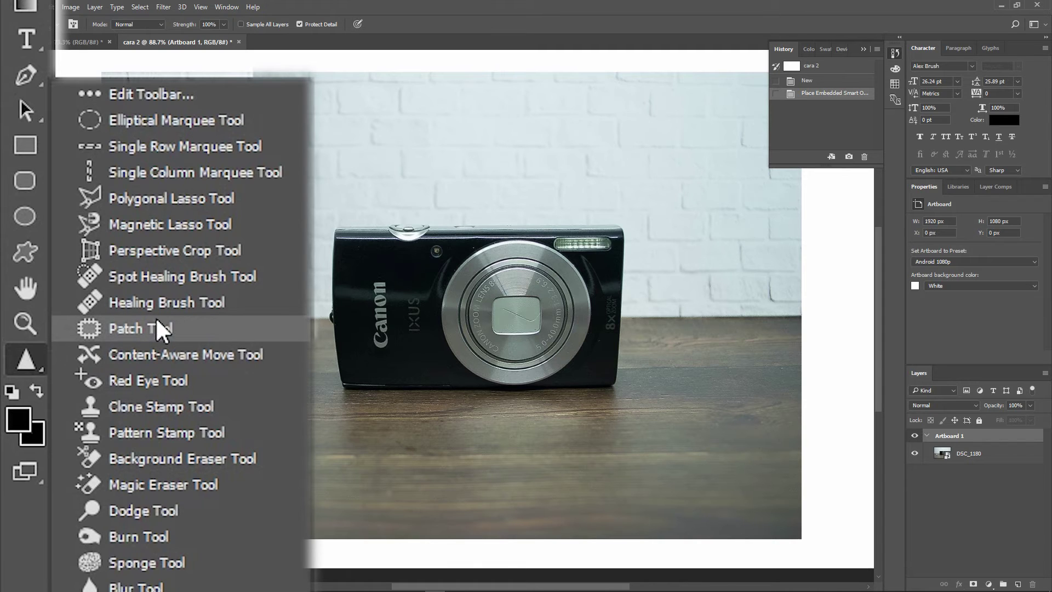
left_click(243, 335)
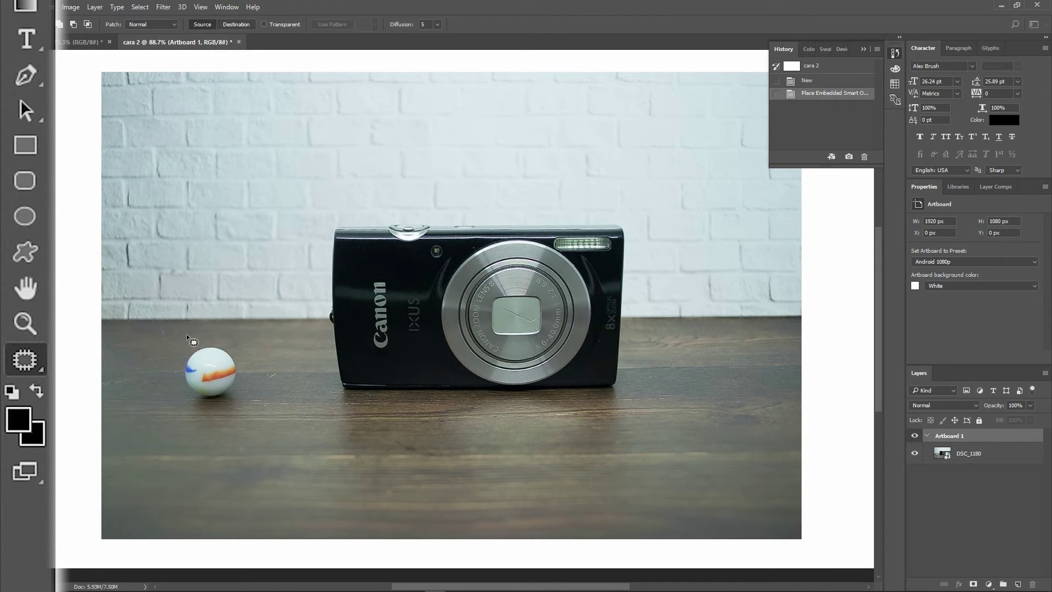
left_click_drag(180, 346, 242, 433)
left_click_drag(242, 433, 207, 329)
left_click(223, 396)
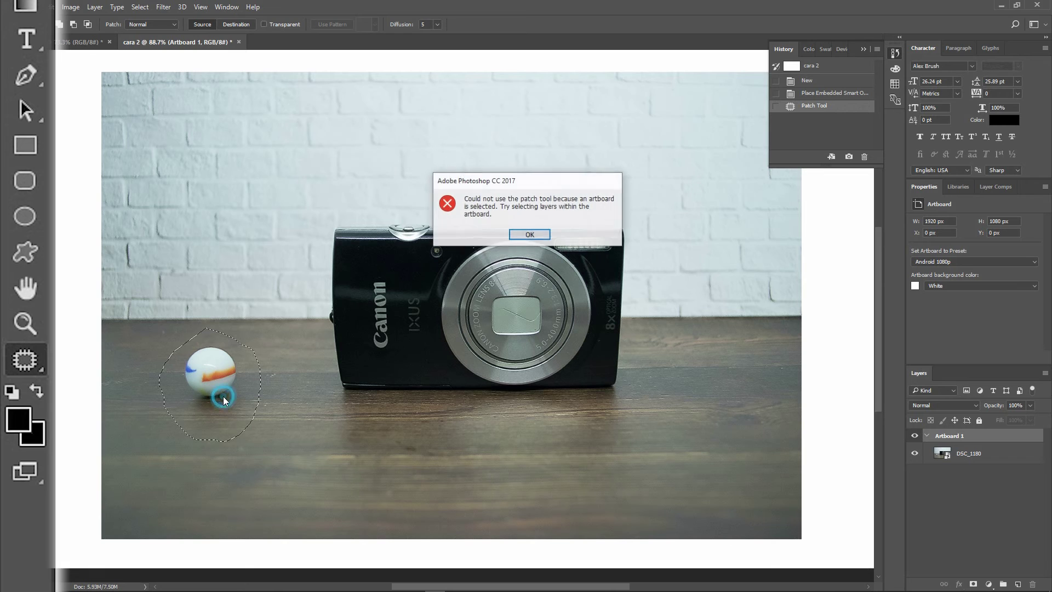
left_click(535, 232)
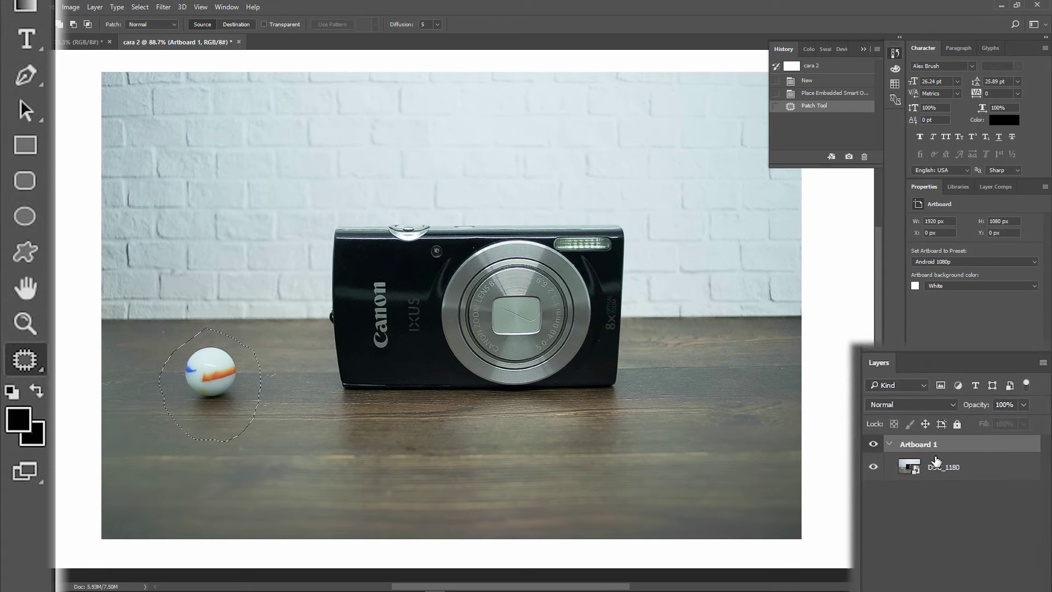
Rasterize the DSC_1180 layer into an ordinary pixel layer
left_click(967, 453)
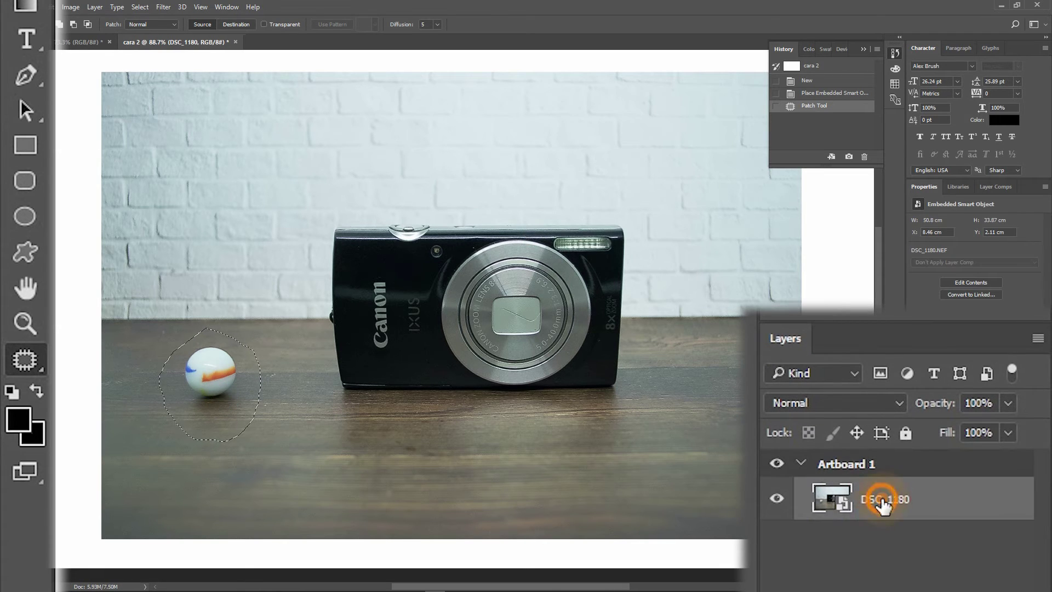
right_click(882, 501)
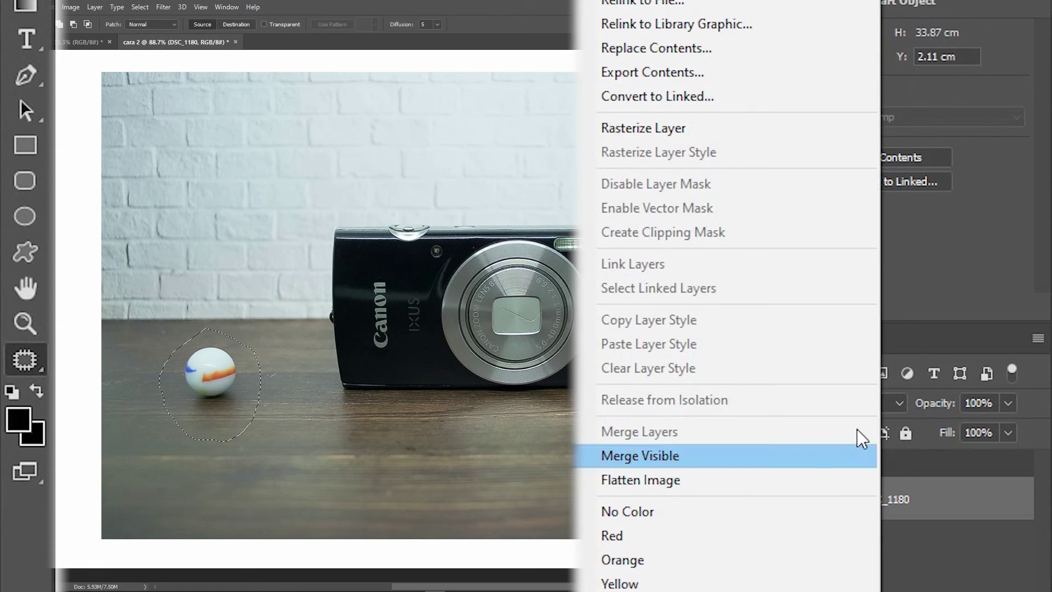
left_click(881, 274)
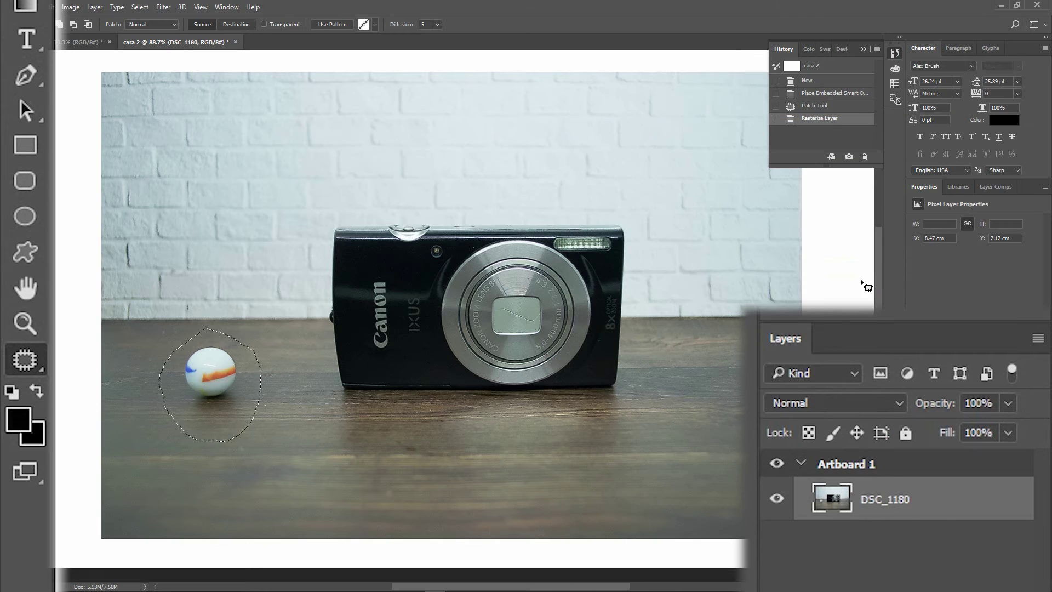
Patch the marble with clean wood from its right, then deselect and inspect the tabletop
left_click_drag(184, 394, 202, 385)
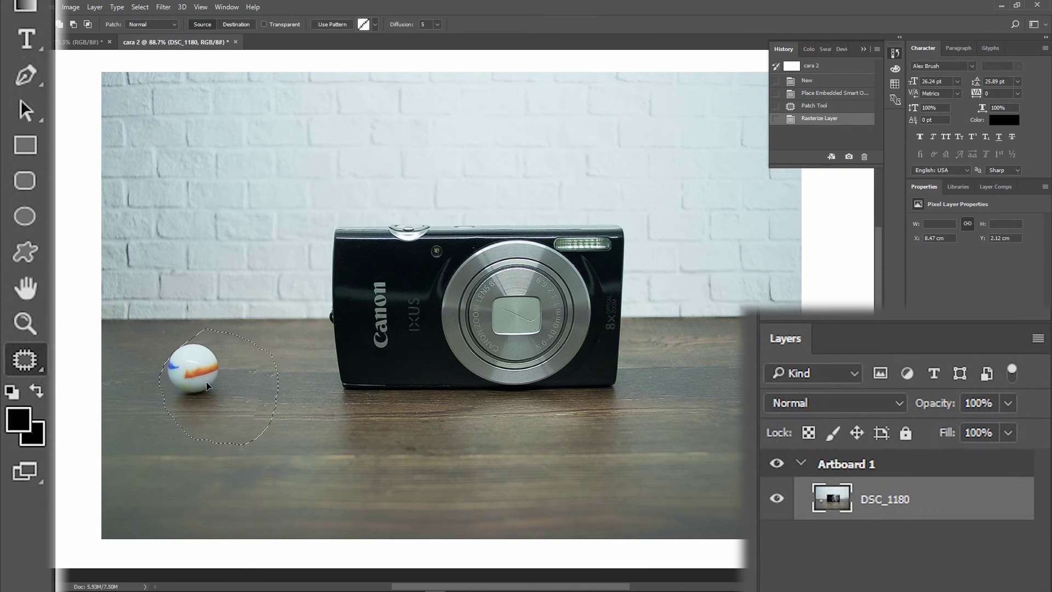
left_click_drag(202, 385, 284, 385)
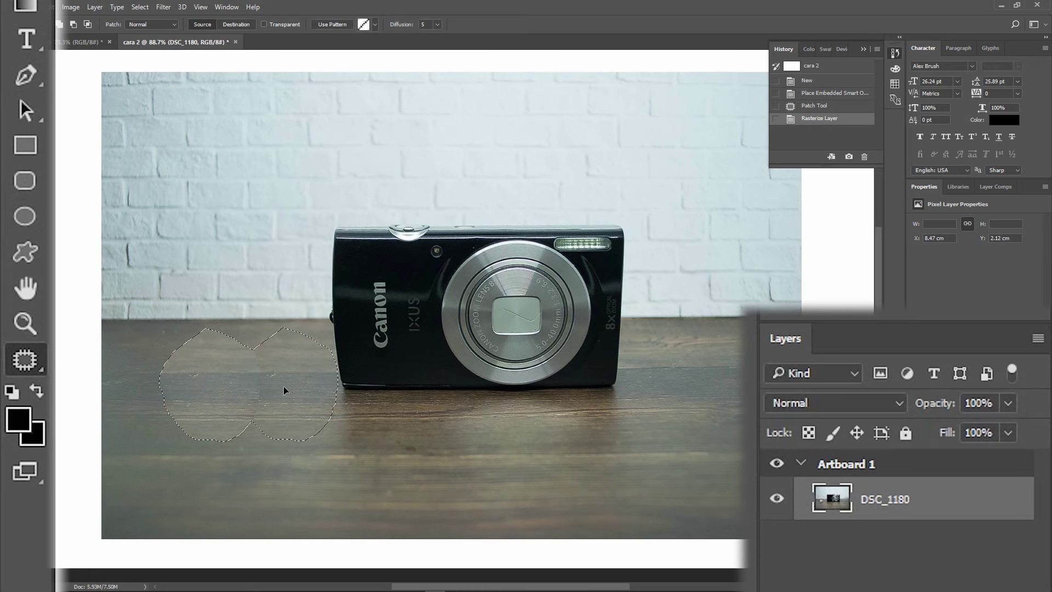
left_click_drag(284, 386, 284, 385)
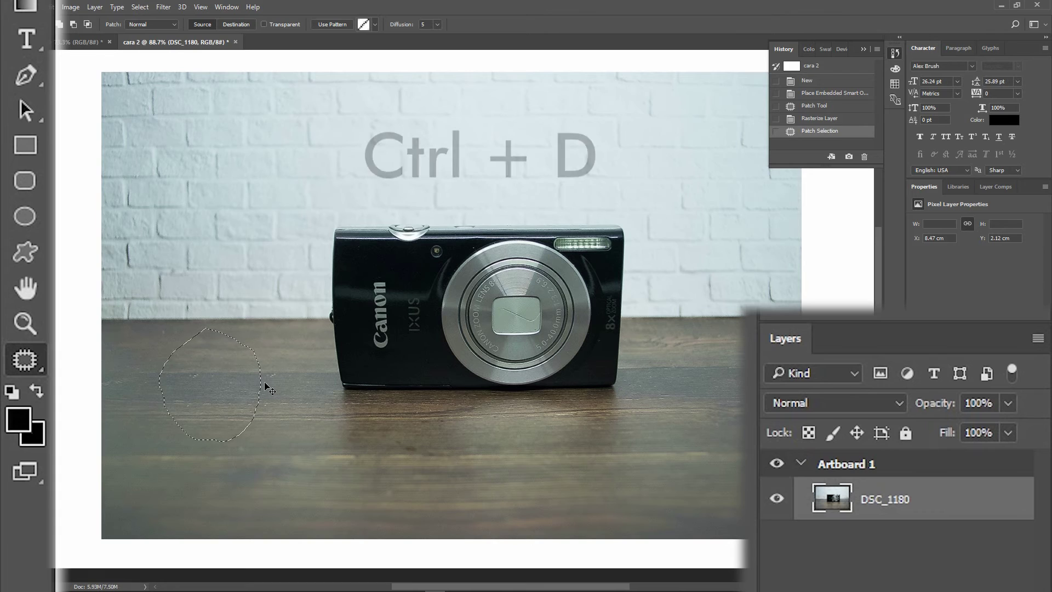
key("ctrl+d")
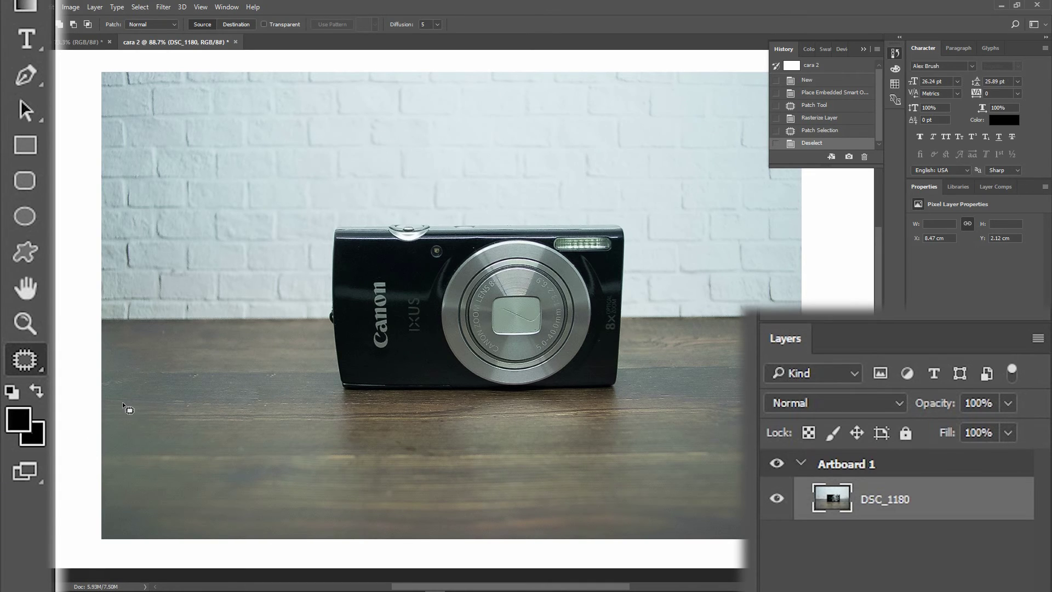
scroll(184, 431, "up", 1)
scroll(94, 424, "up", 4)
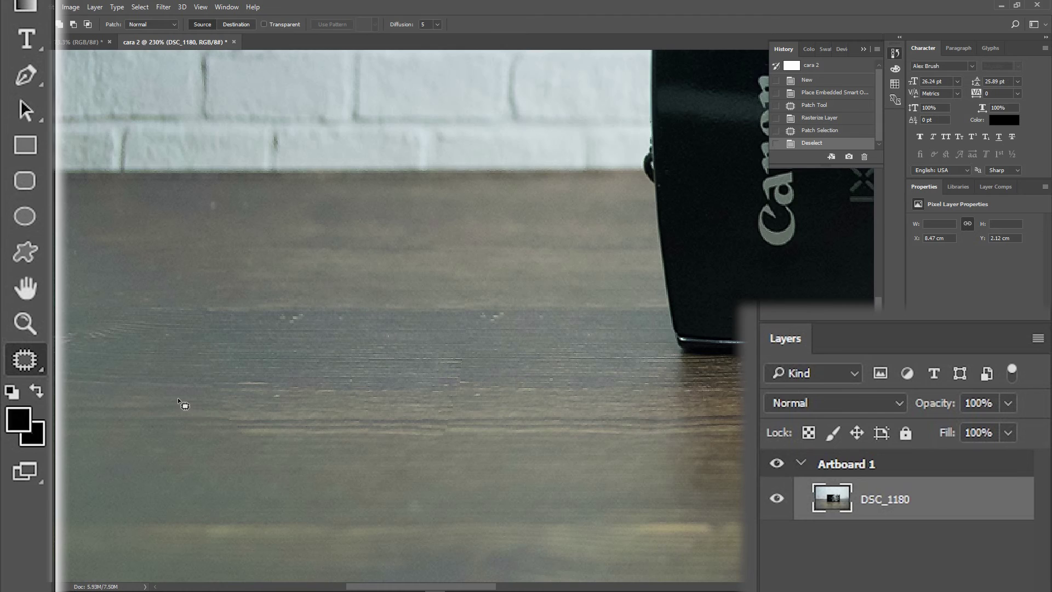
scroll(176, 396, "down", 5)
scroll(176, 396, "down", 2)
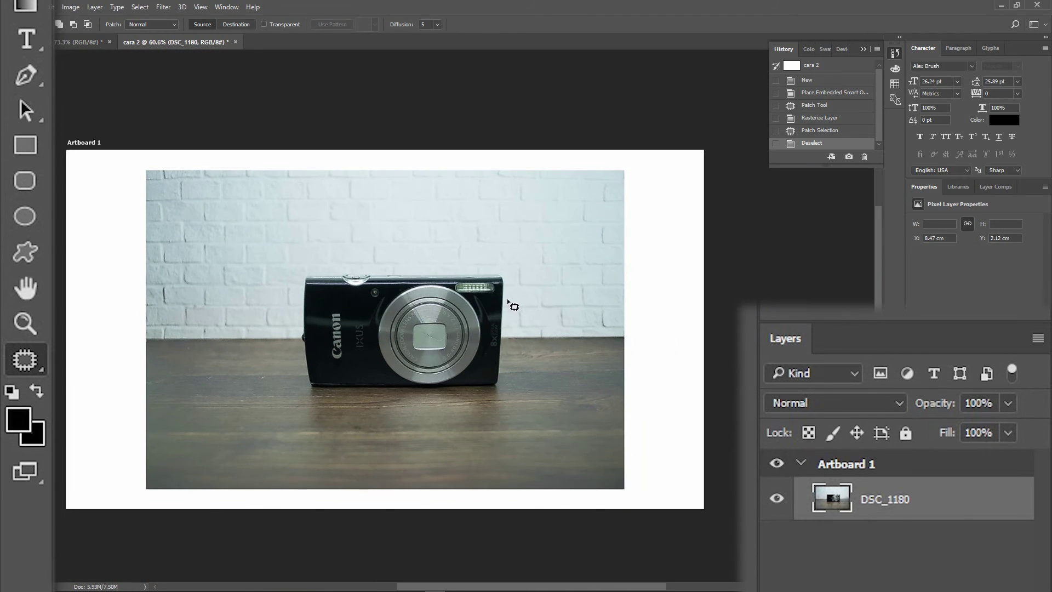
scroll(258, 323, "up", 1)
scroll(236, 406, "up", 1)
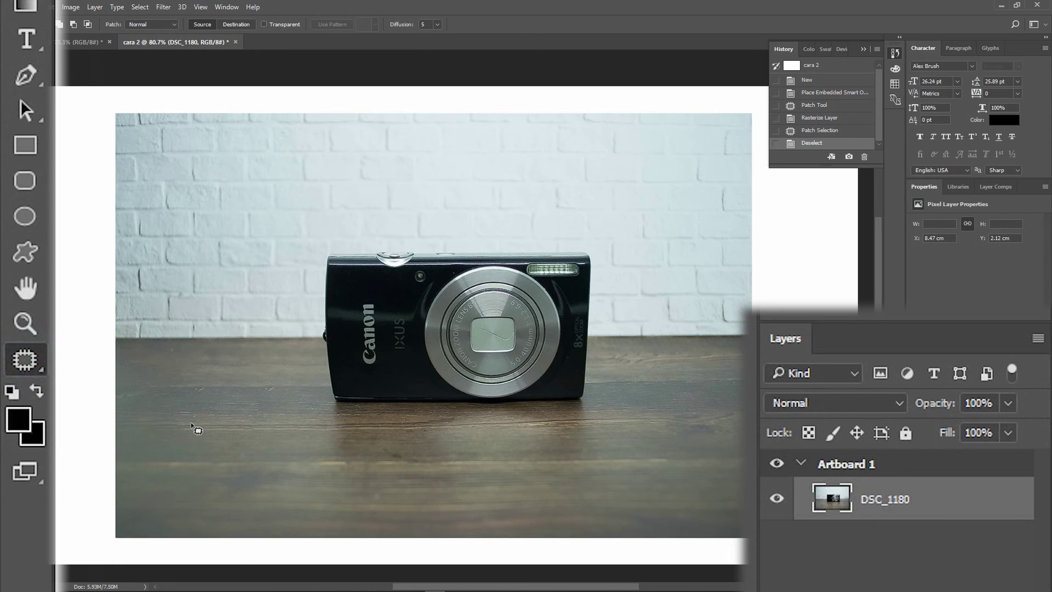
mouse_move(196, 415)
left_mouse_down()
mouse_move(160, 447)
mouse_move(272, 387)
left_mouse_up()
left_click_drag(218, 225, 218, 221)
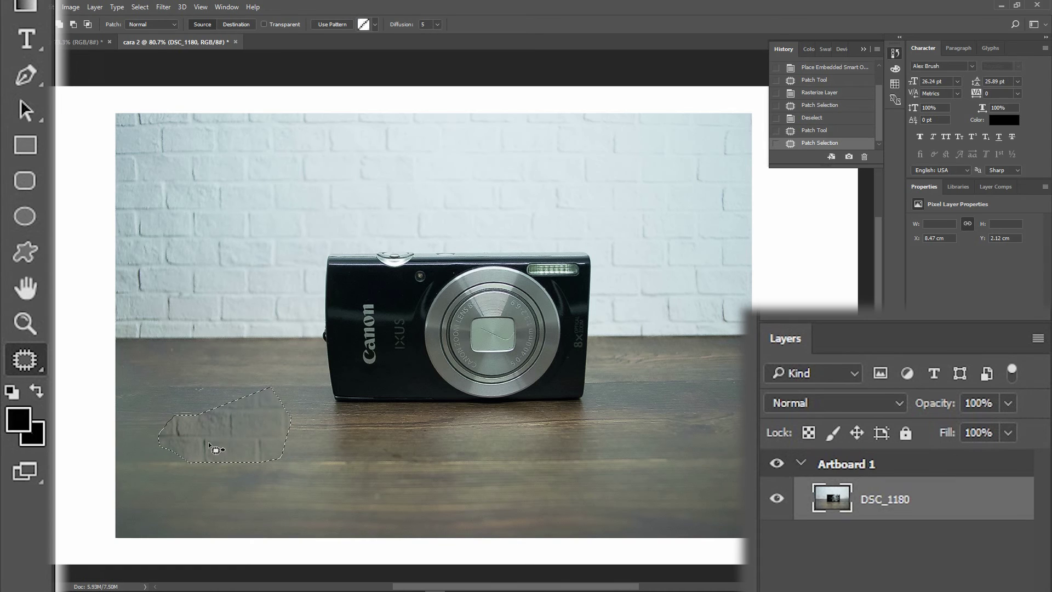
key("ctrl+d")
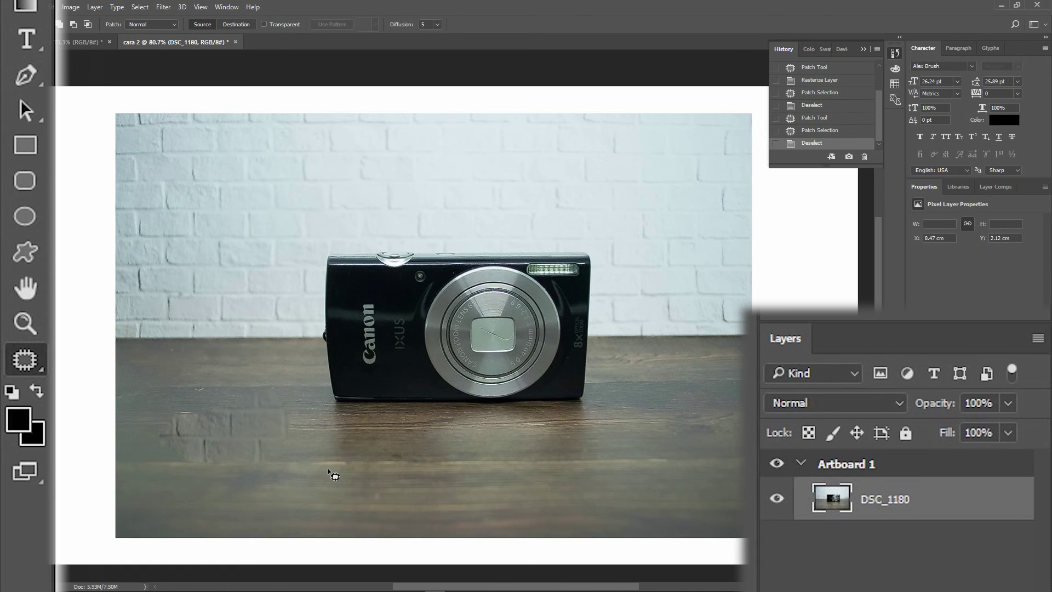
left_click(822, 105)
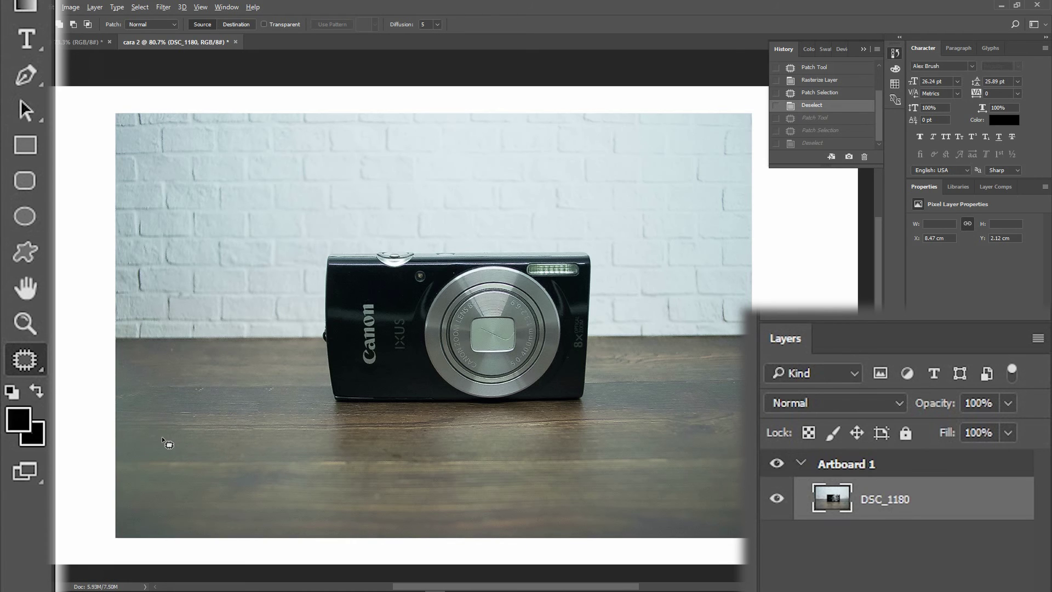
scroll(162, 437, "up", 5)
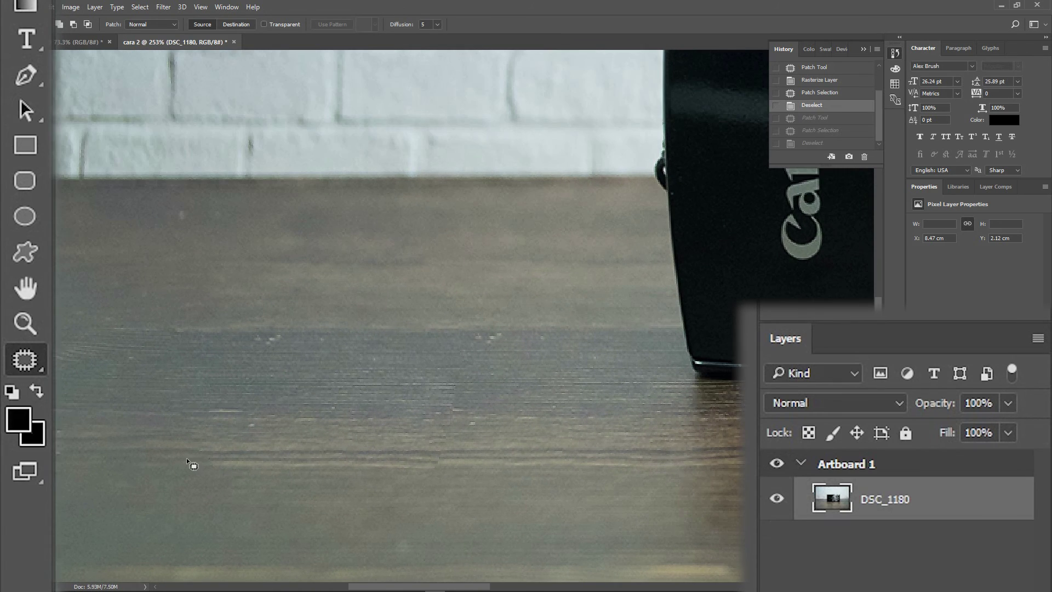
scroll(192, 465, "down", 2)
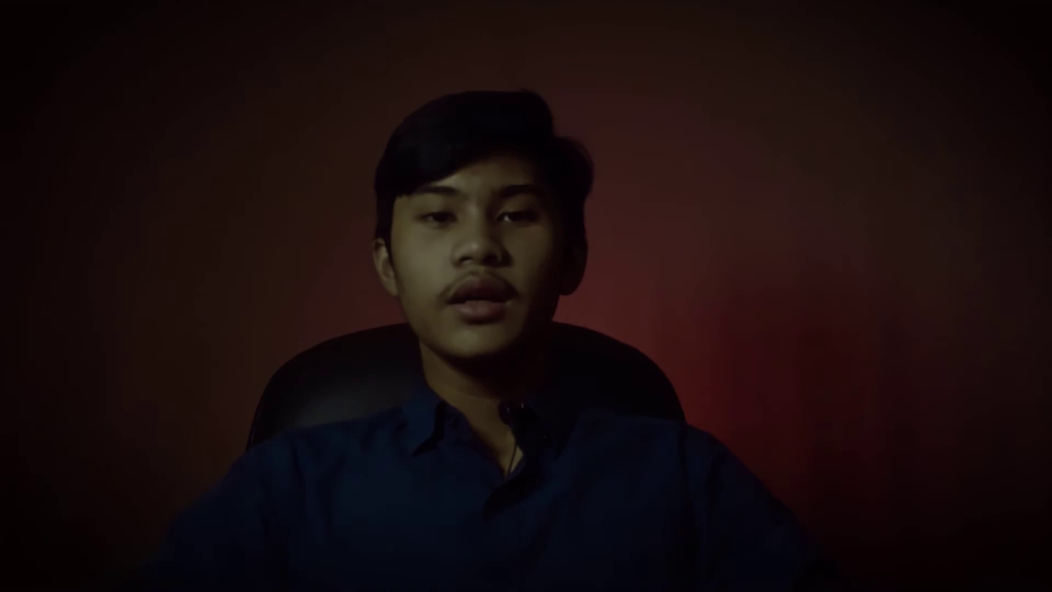